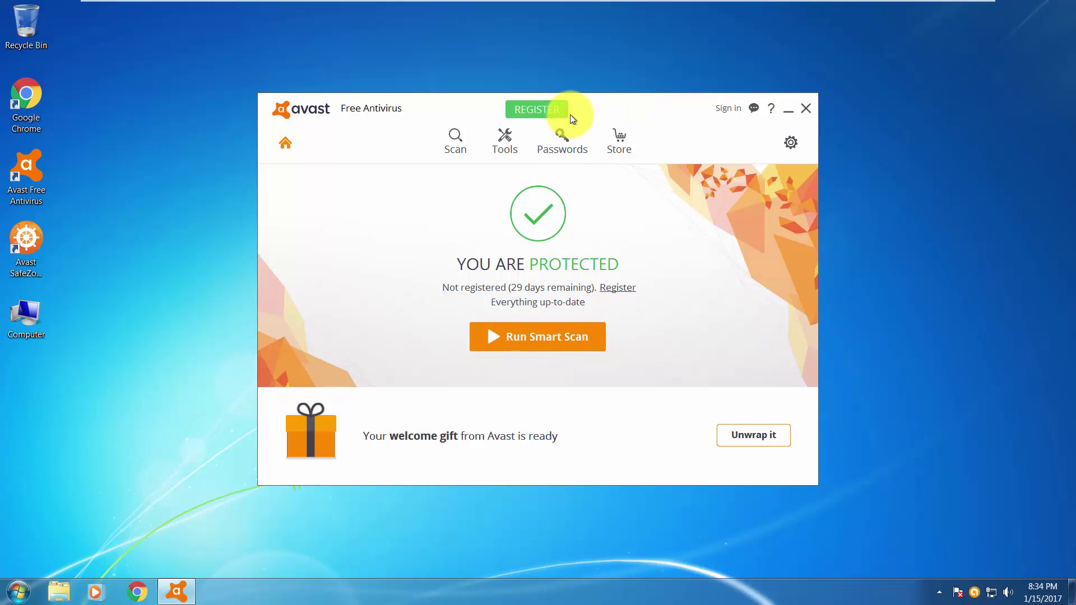
Step: Drag the Avast window by its title bar a short way to the left
left_click_drag(436, 111, 392, 109)
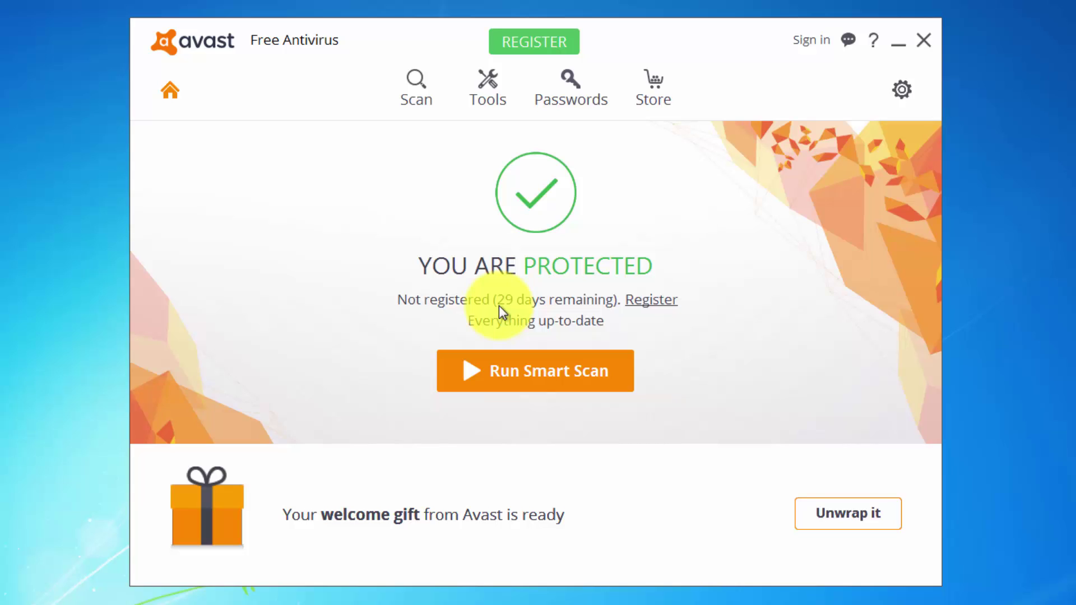
Step: Register free Standard protection with an e-mail address and decline the premium trial offer
left_click(652, 303)
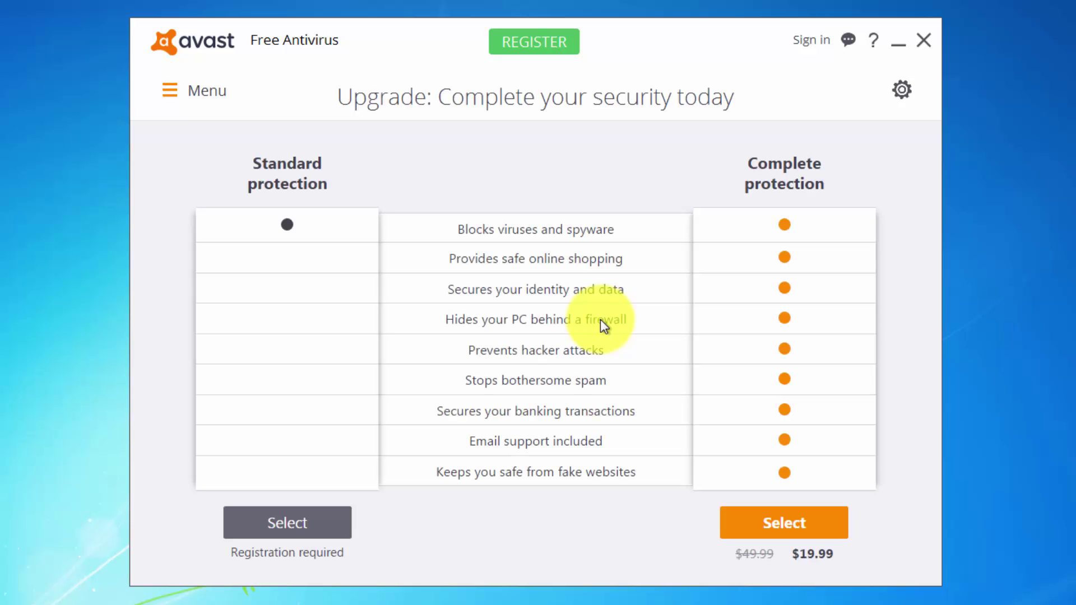
left_click(284, 527)
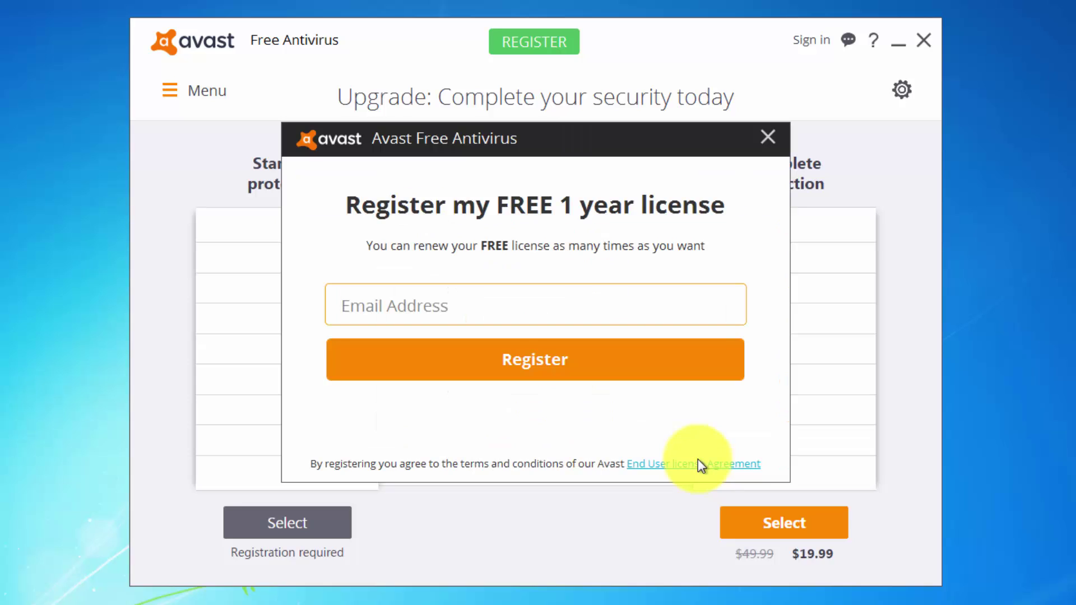
left_click(450, 300)
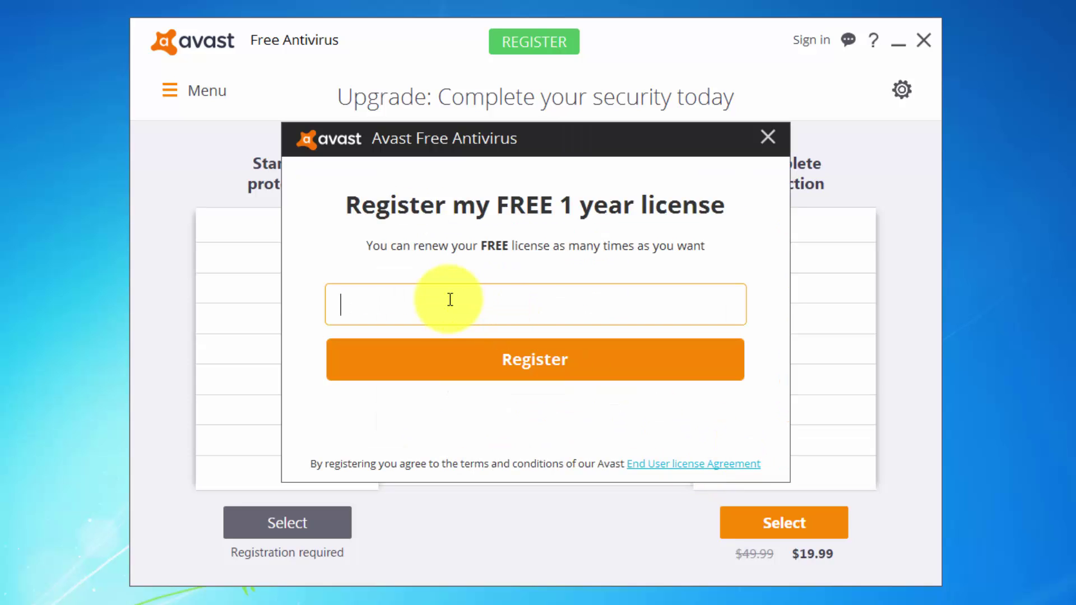
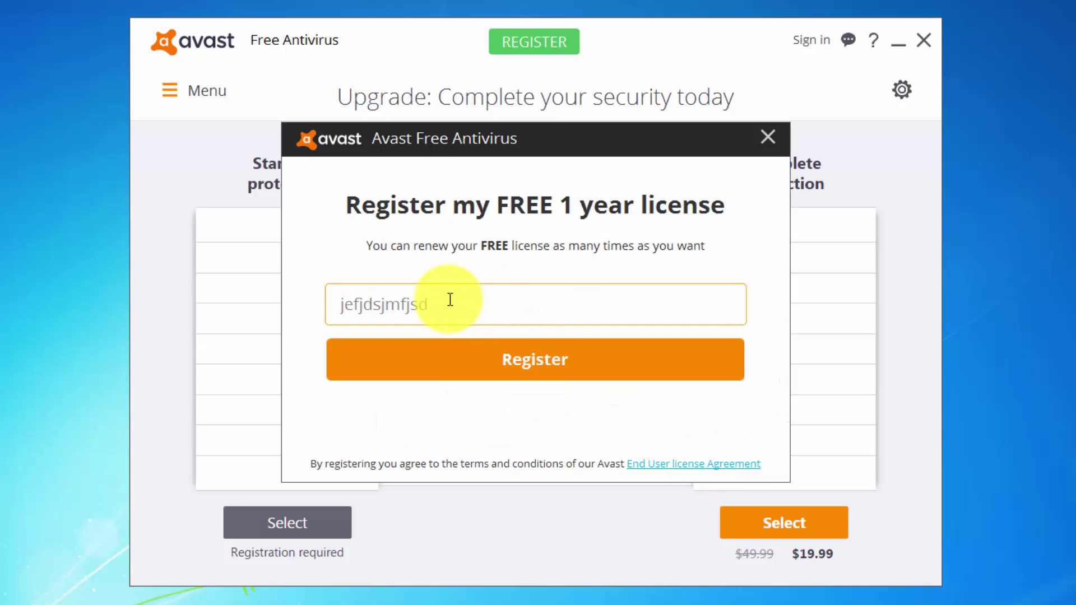
left_click(492, 355)
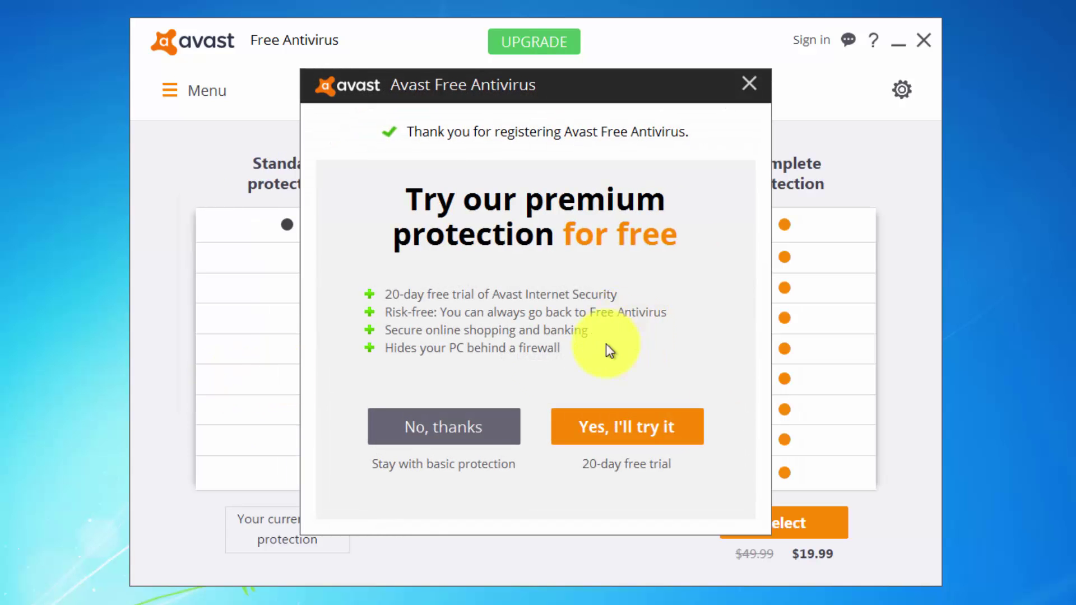
left_click(468, 436)
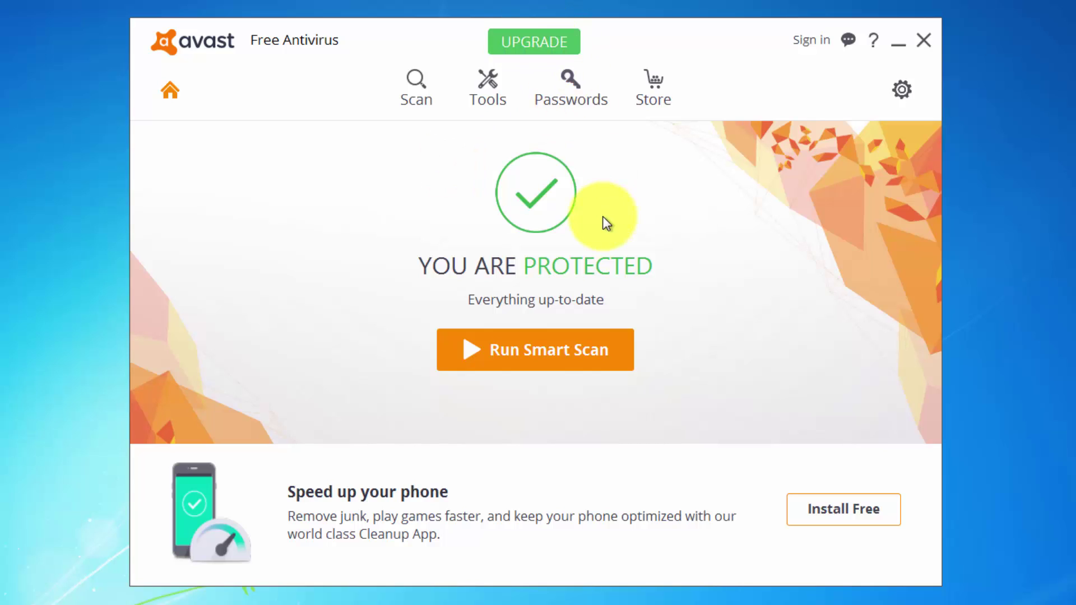
Step: Open the upgrade comparison page, then browse the Scan types and the Tools list
left_click(519, 43)
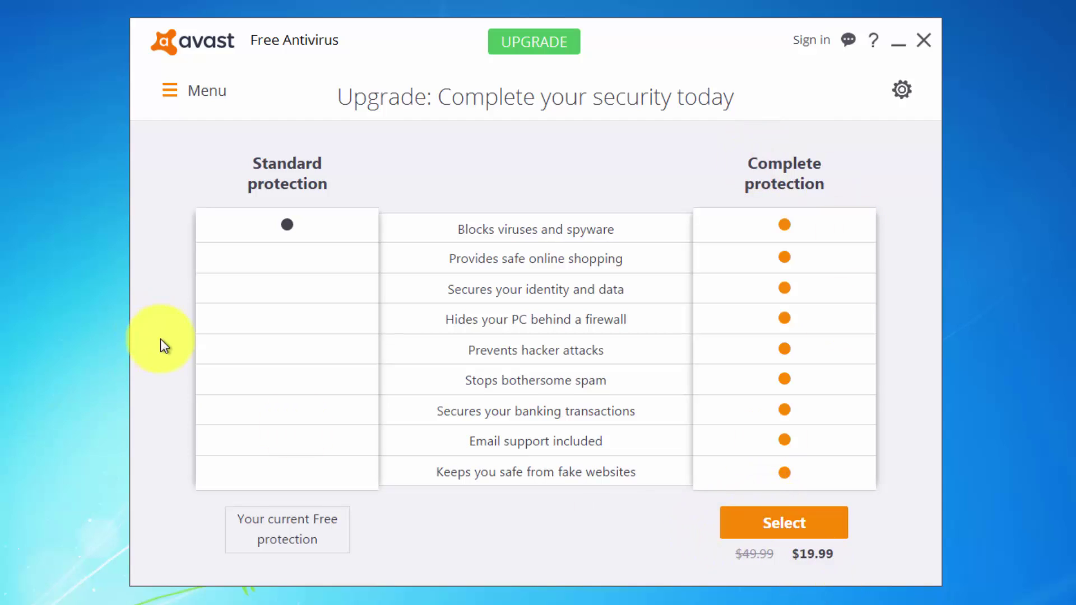
left_click(169, 91)
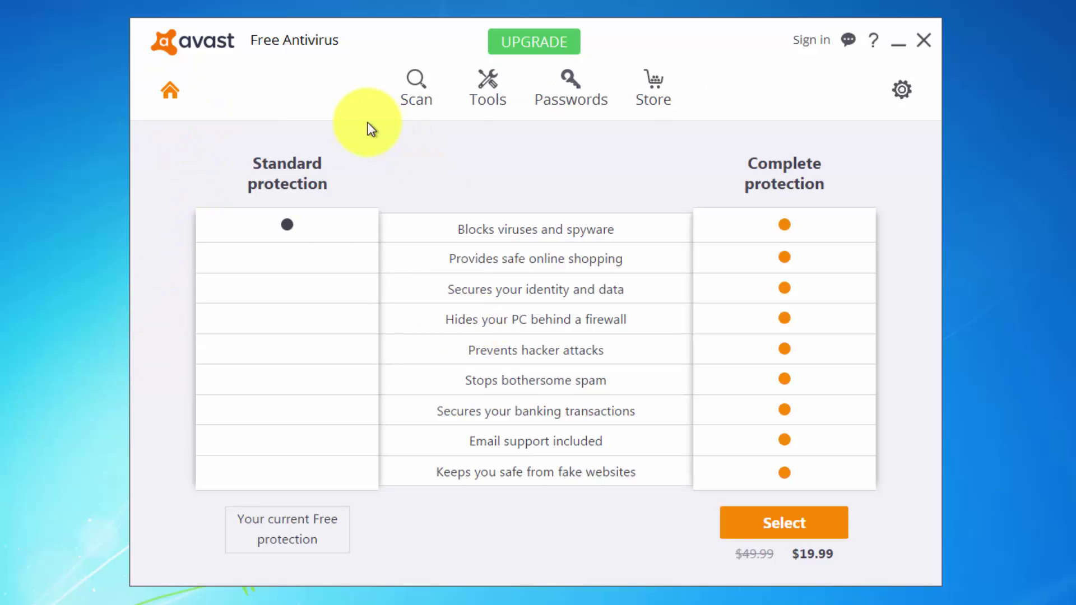
left_click(415, 81)
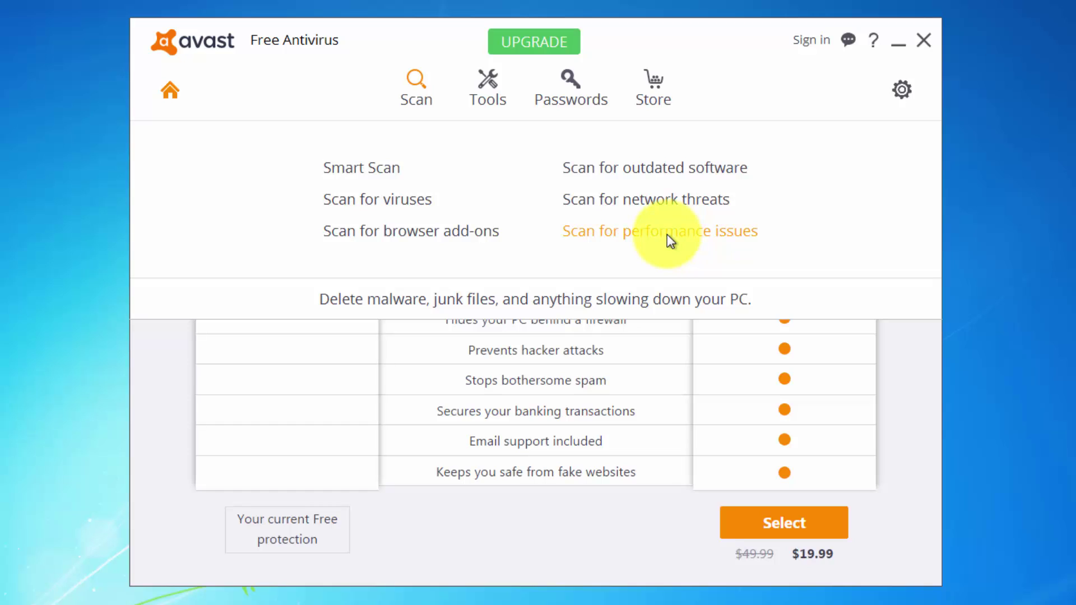
mouse_move(486, 78)
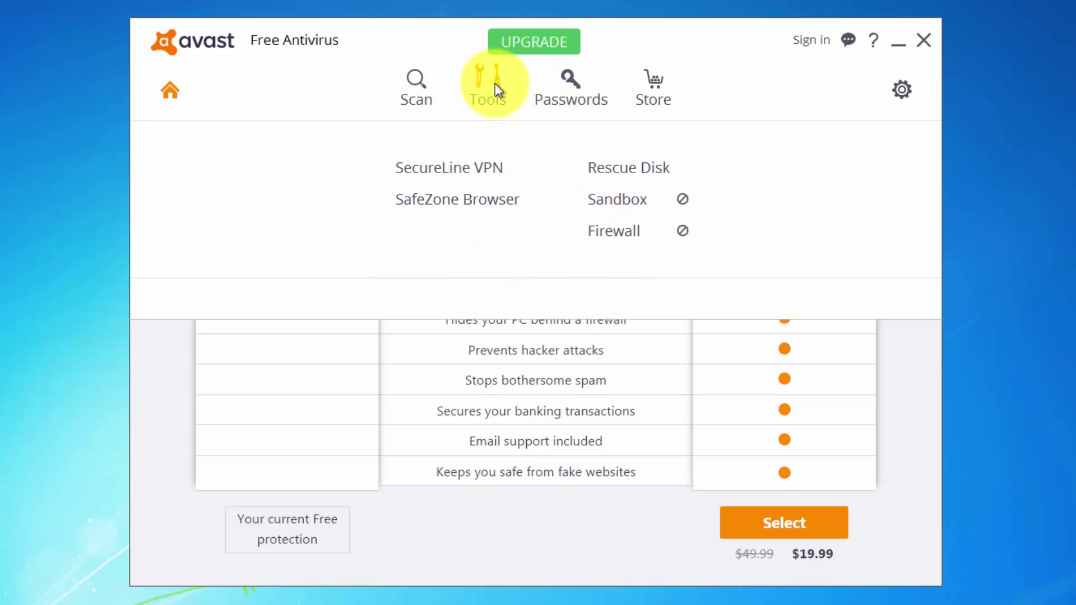
Step: Open Rescue Disk, keep USB as the media, then bring up the Tools list again
left_click(634, 167)
left_click(658, 325)
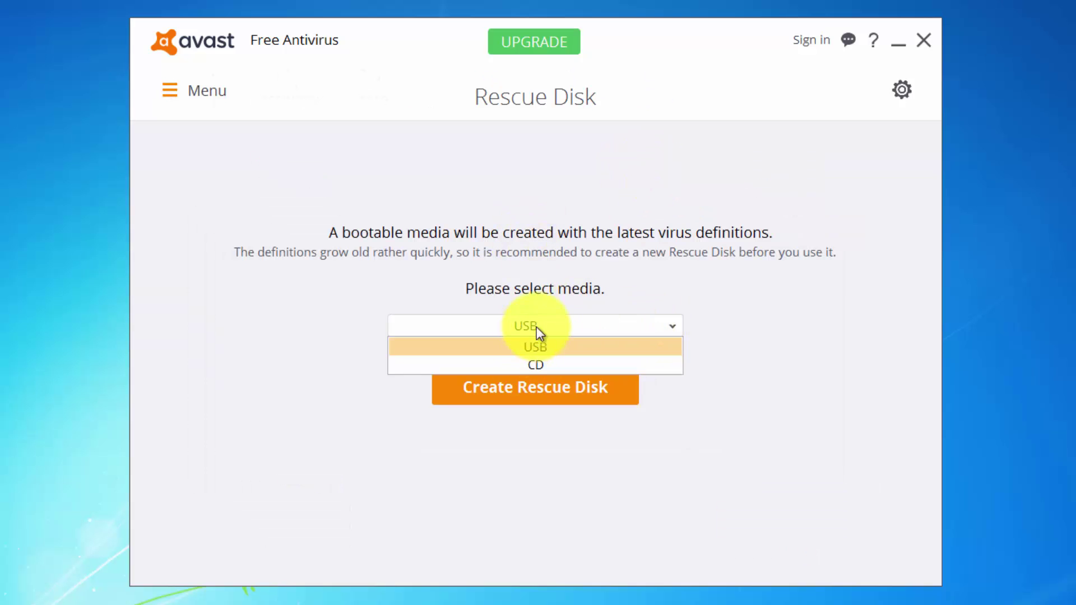
left_click(616, 323)
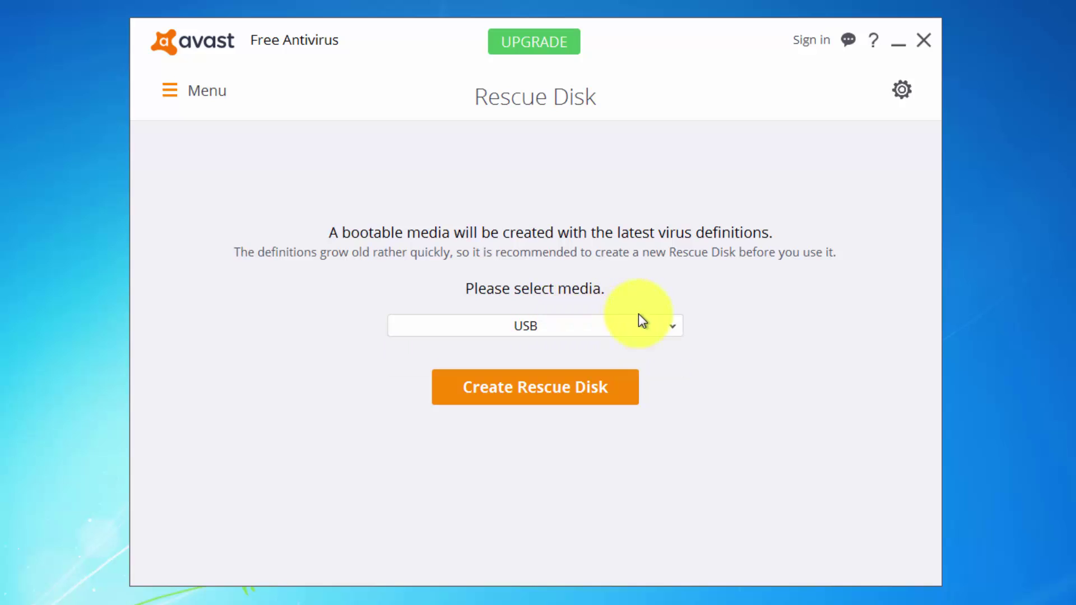
left_click(166, 90)
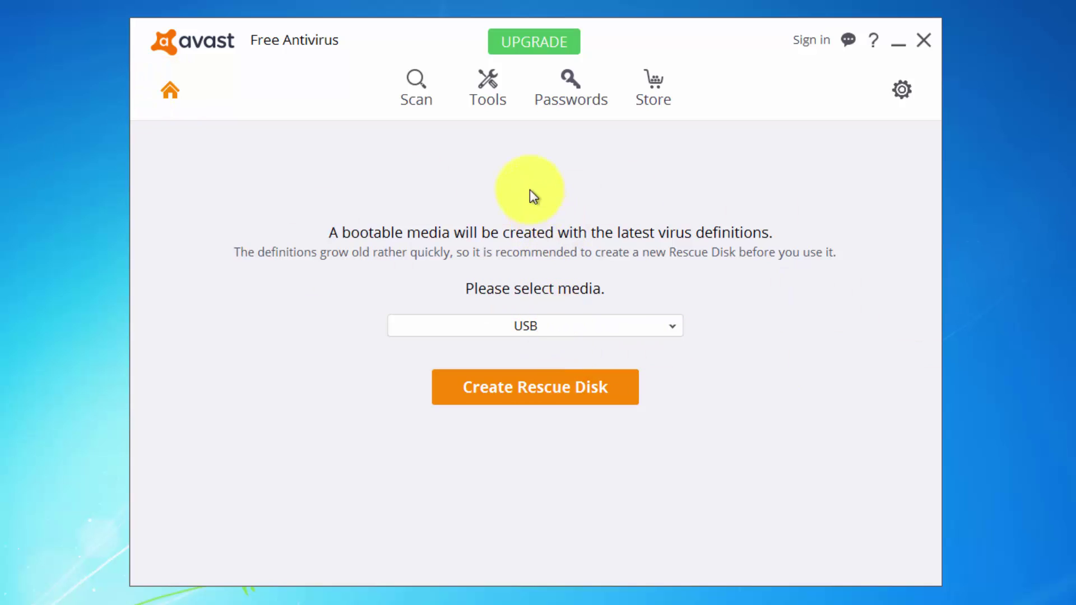
left_click(483, 85)
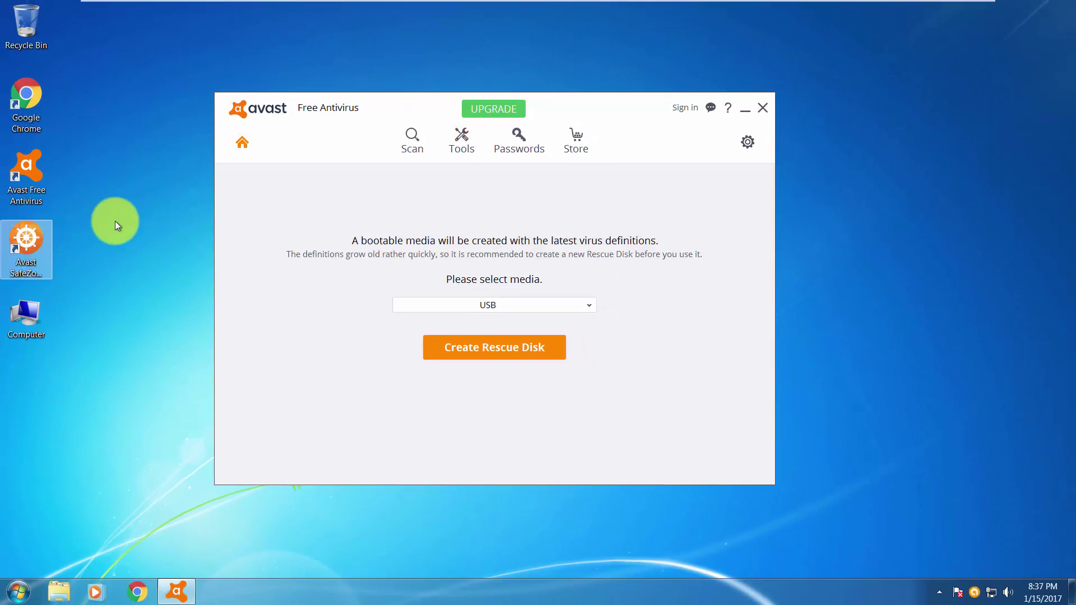
Step: Launch SafeZone Browser from its desktop shortcut and Google-search 'avast'
left_click(34, 193)
left_click(45, 227)
double_click(24, 239)
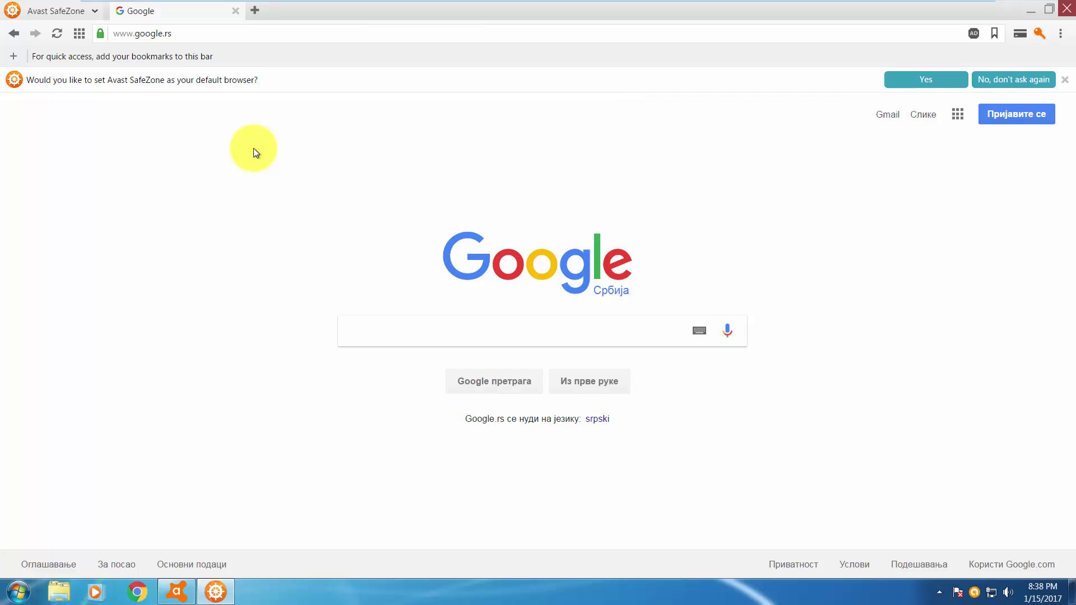
left_click(501, 333)
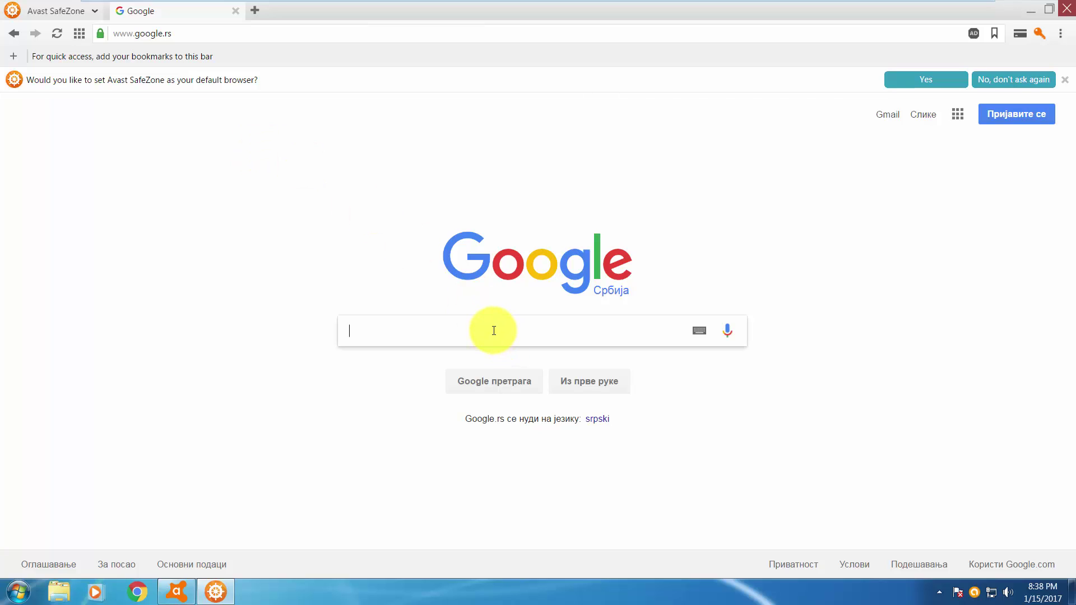
type("avast")
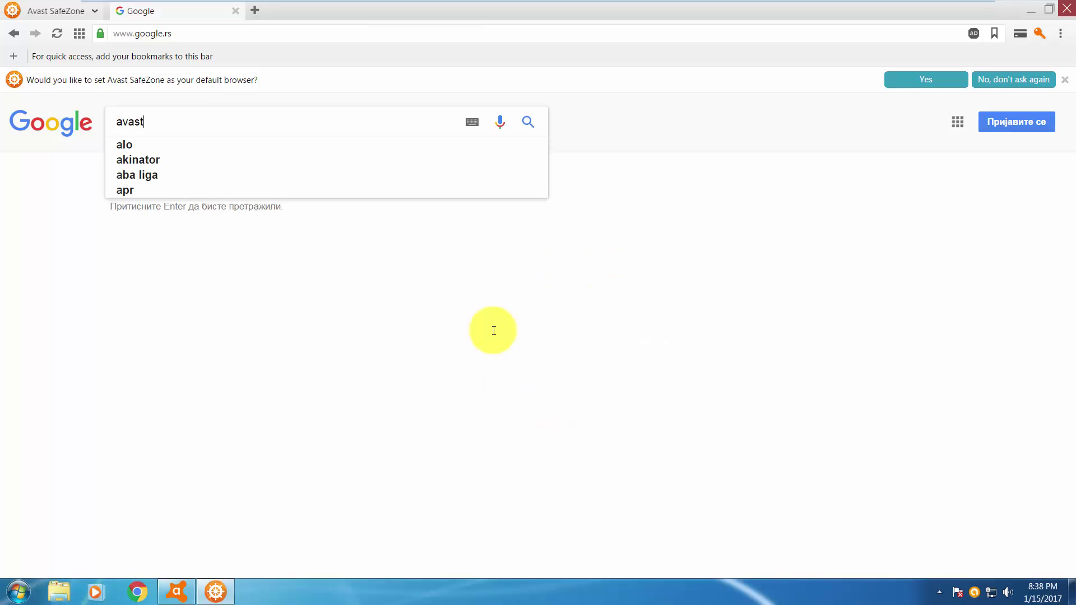
key("Return")
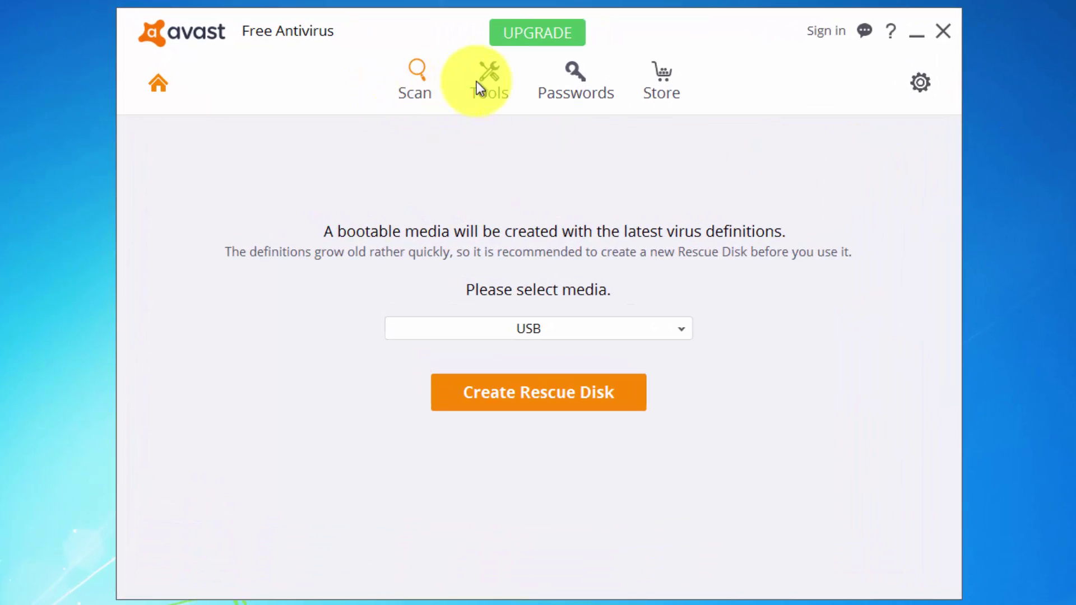
Step: View the Sandbox page, then open Passwords Overview showing no stored passwords
left_click(477, 83)
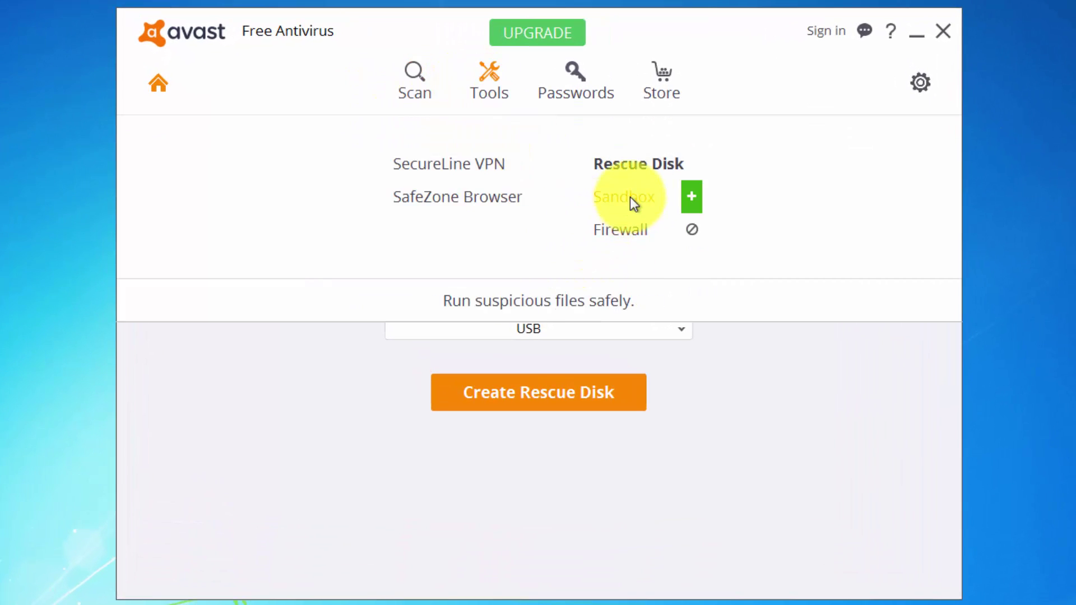
left_click(630, 196)
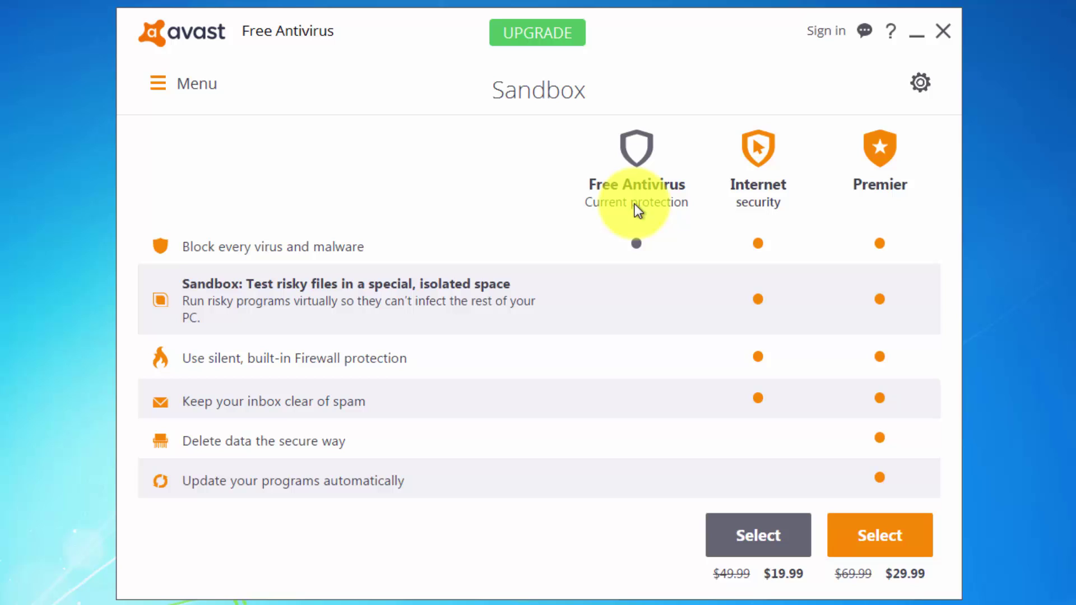
left_click(157, 86)
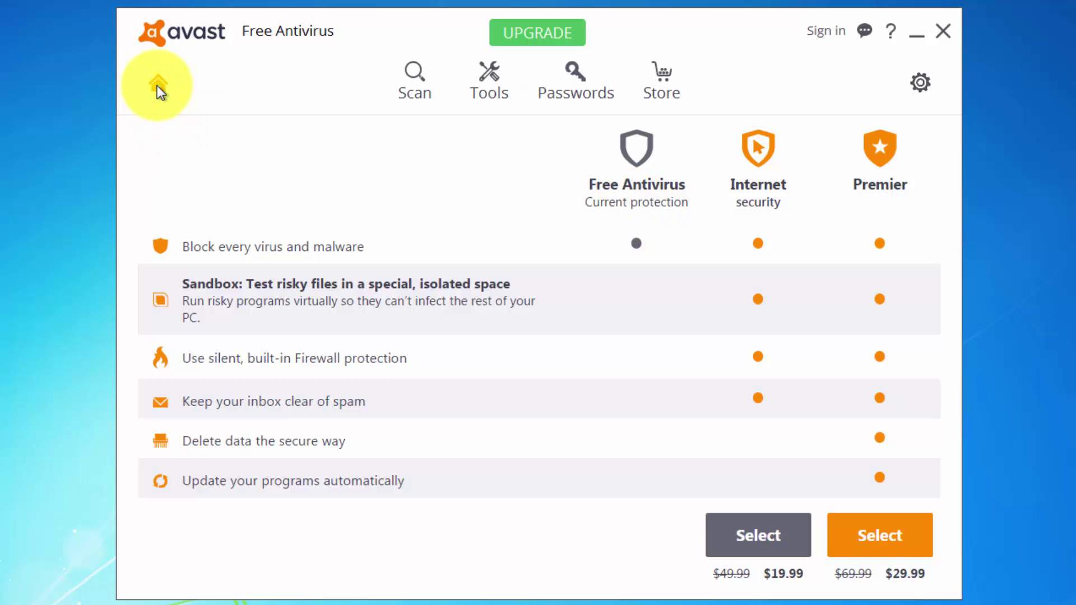
left_click(573, 69)
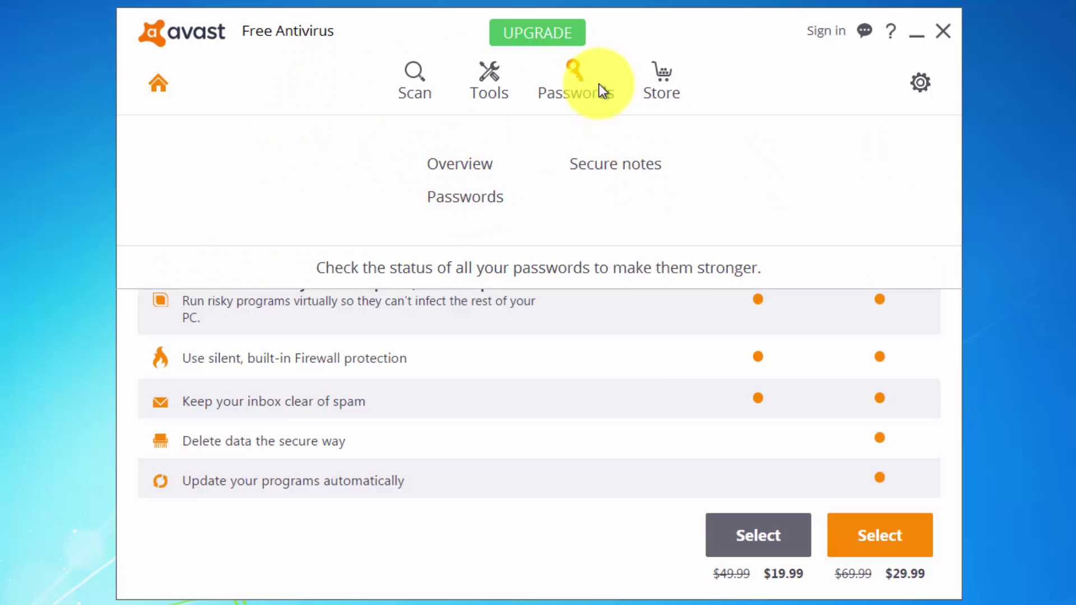
left_click(462, 164)
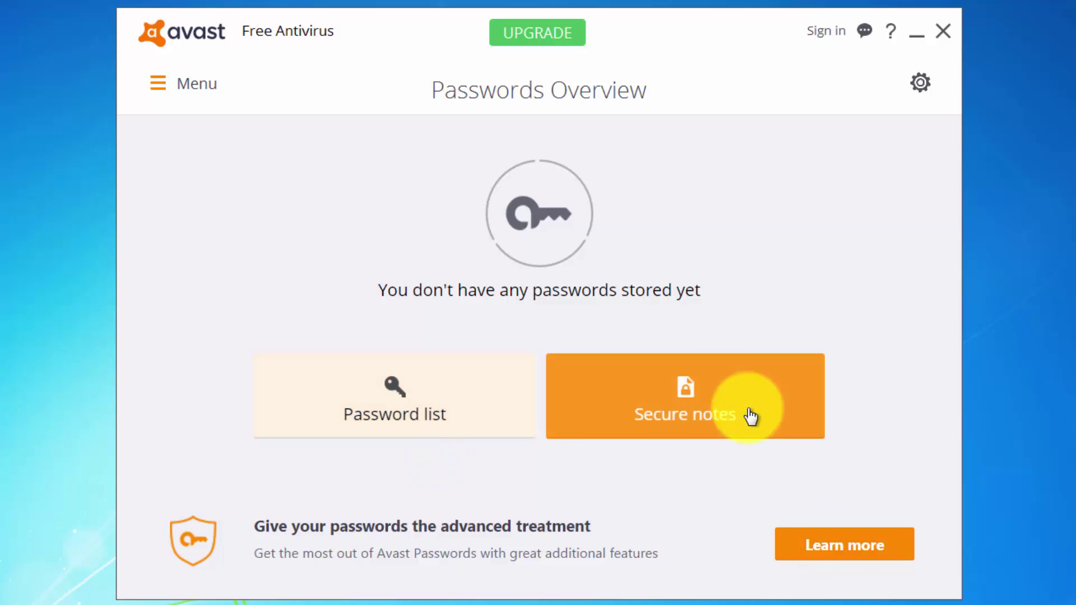
left_click(156, 82)
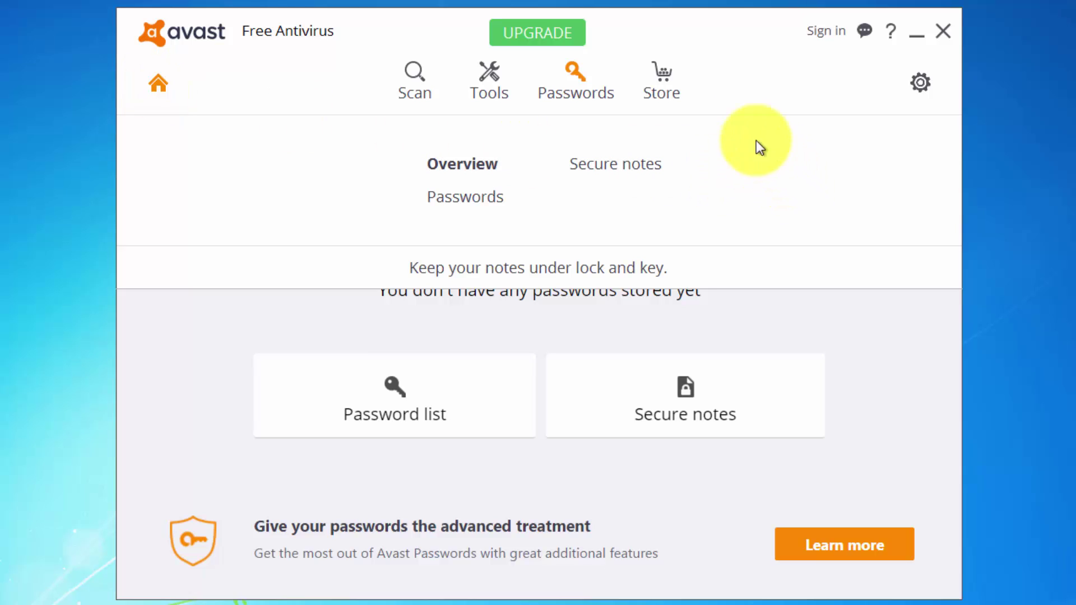
Step: Open Settings and expand the General page's Sounds, Popups and Password sections
left_click(919, 83)
left_click(920, 84)
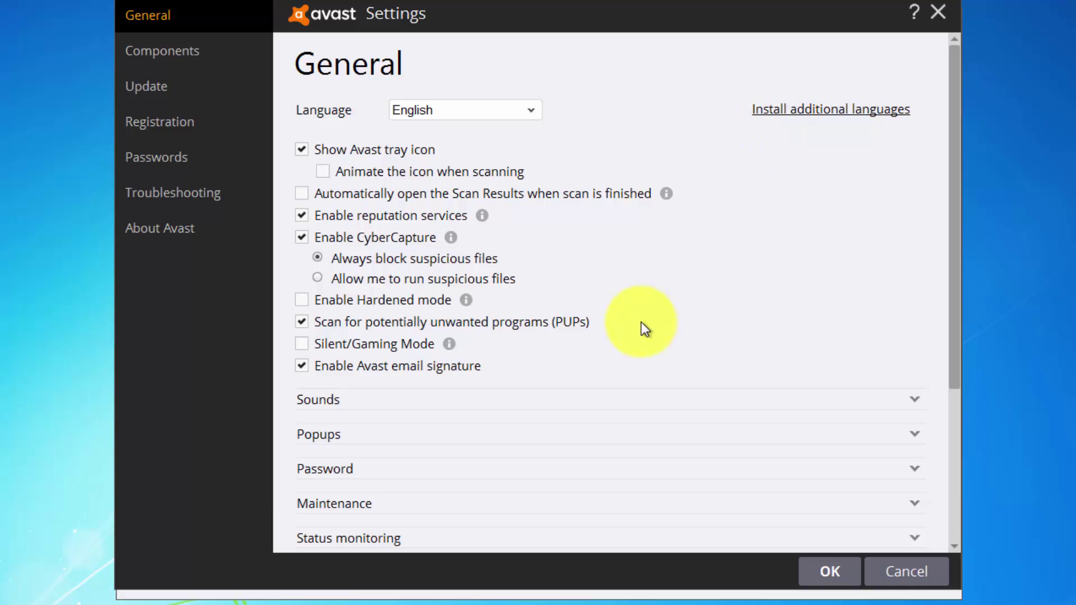
scroll(624, 370, "down", 4)
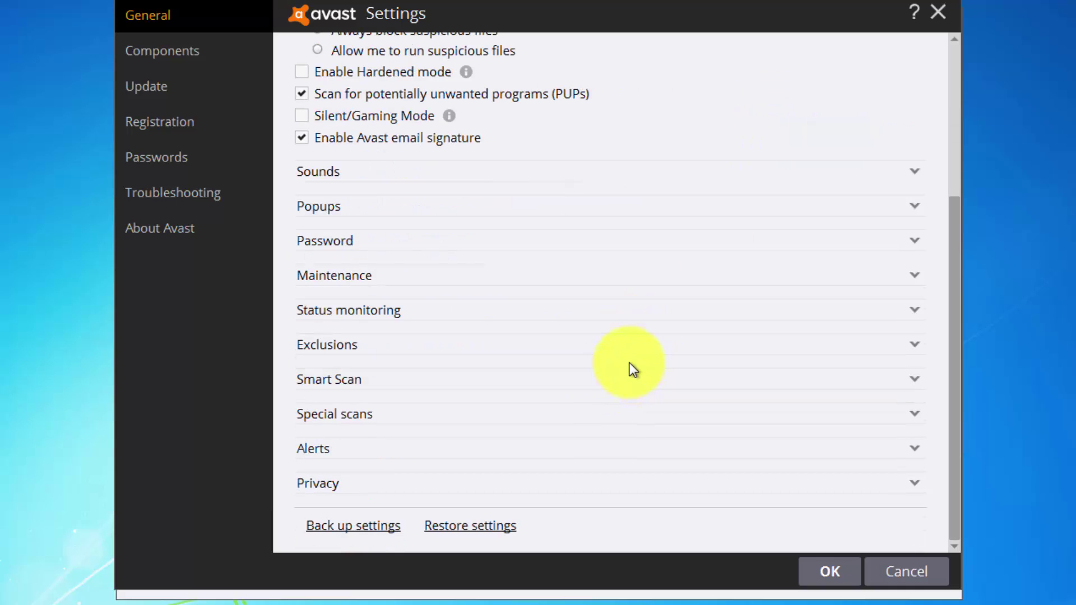
left_click(907, 176)
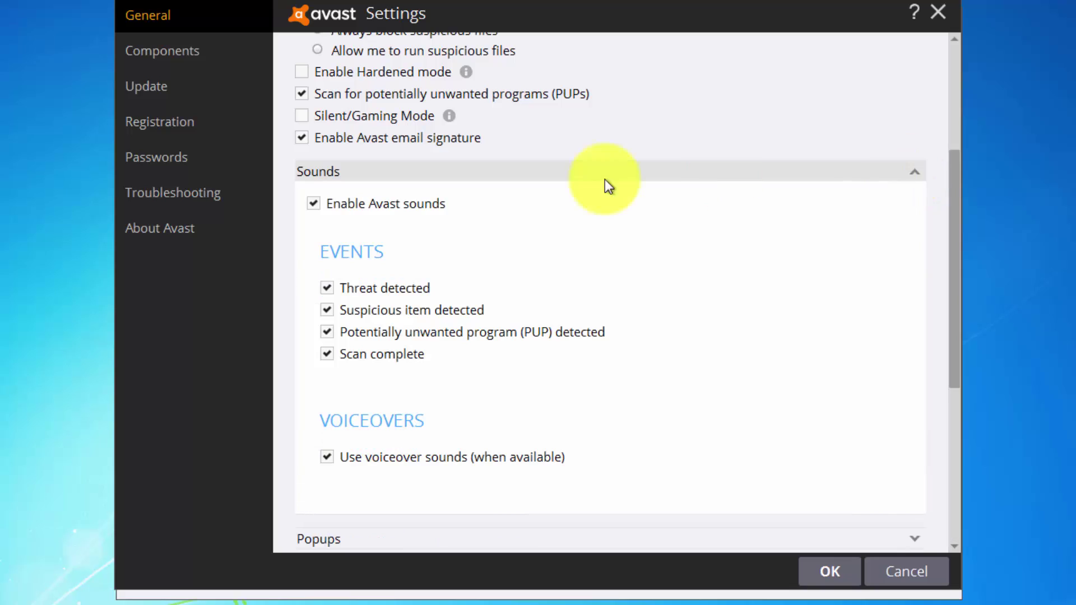
scroll(497, 290, "down", 1)
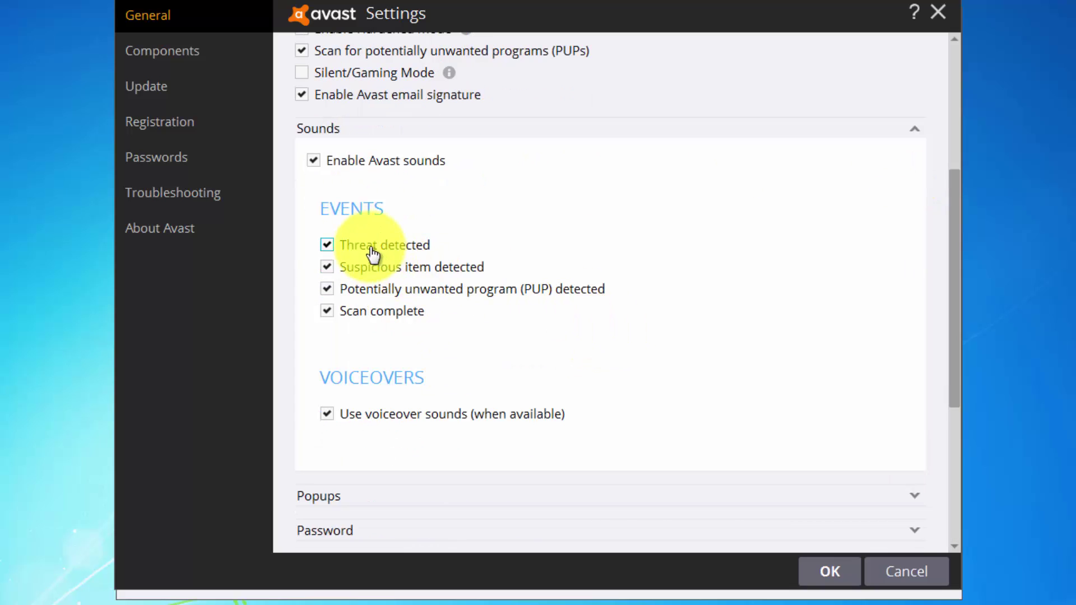
scroll(701, 369, "down", 3)
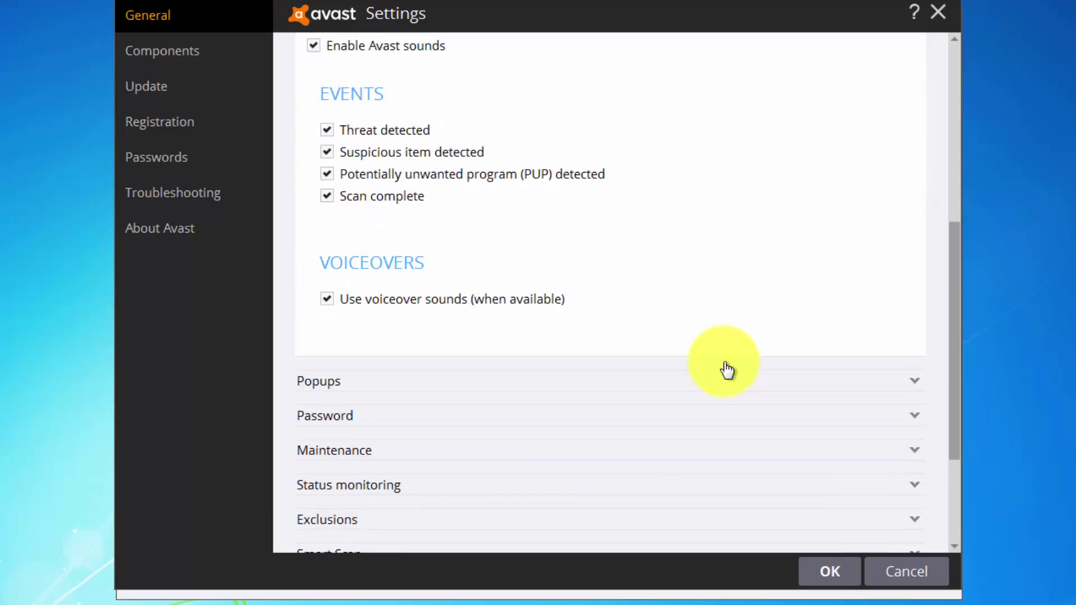
left_click(533, 382)
scroll(548, 355, "down", 7)
scroll(553, 364, "down", 7)
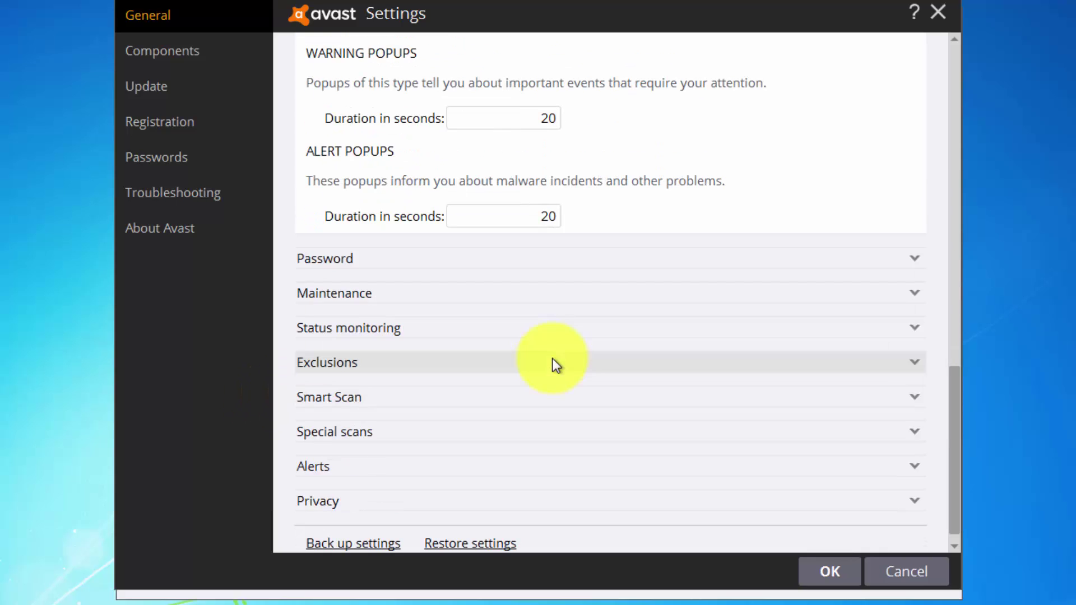
left_click(451, 259)
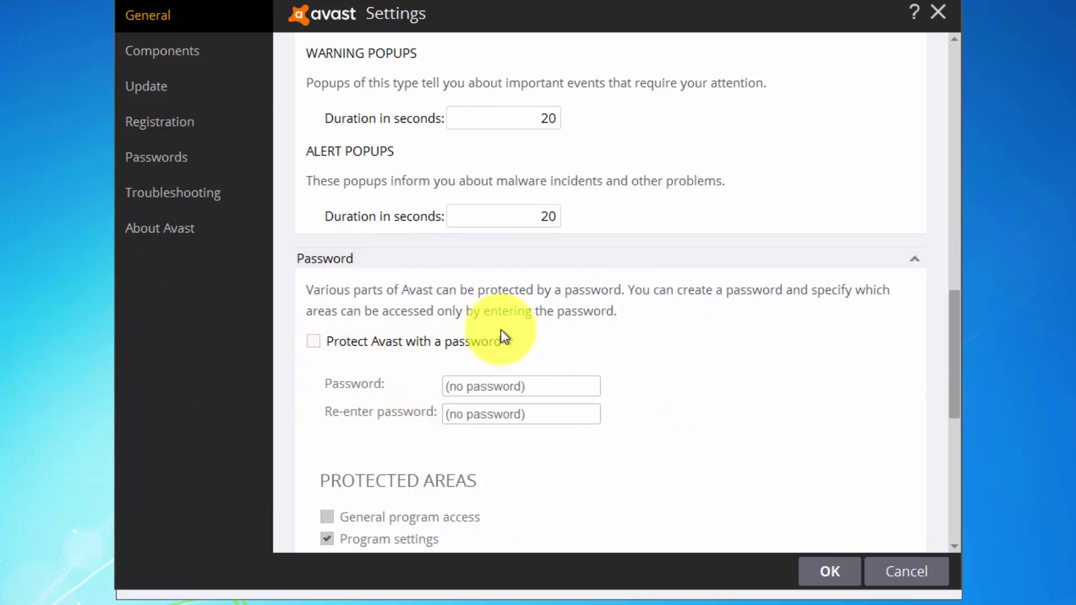
Step: Expand the Maintenance, Status monitoring, Smart Scan, Special scans and Alerts sections
scroll(775, 402, "down", 1)
scroll(773, 397, "down", 8)
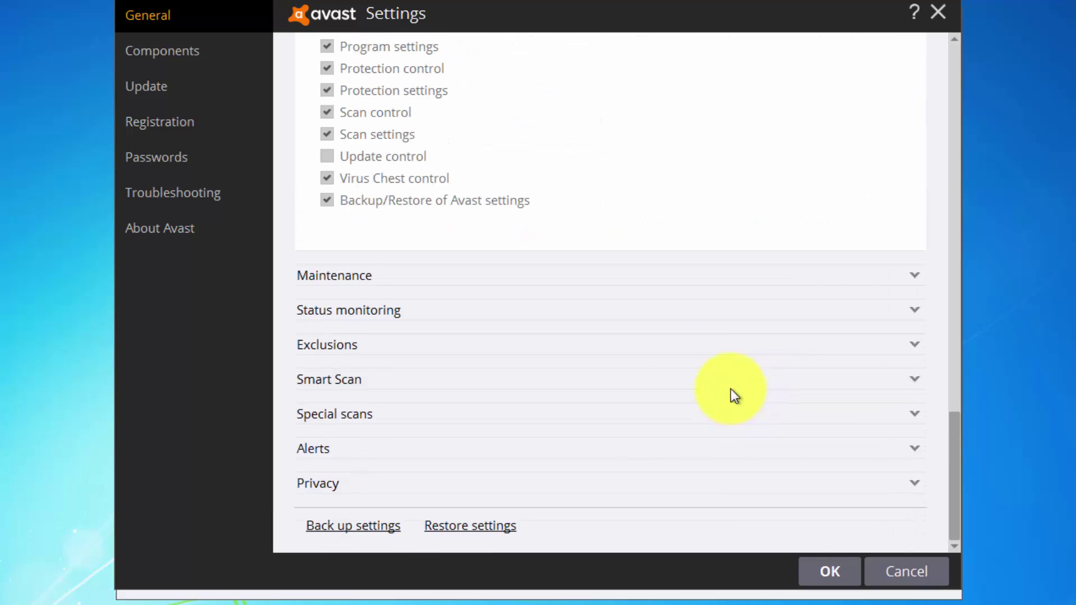
left_click(465, 272)
scroll(627, 353, "down", 2)
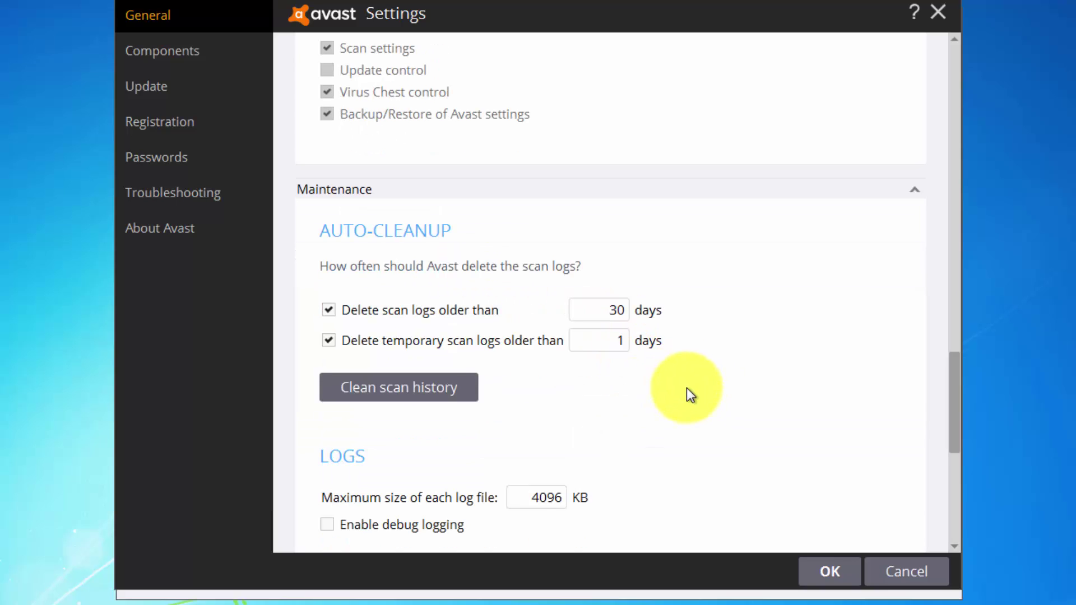
scroll(653, 392, "down", 8)
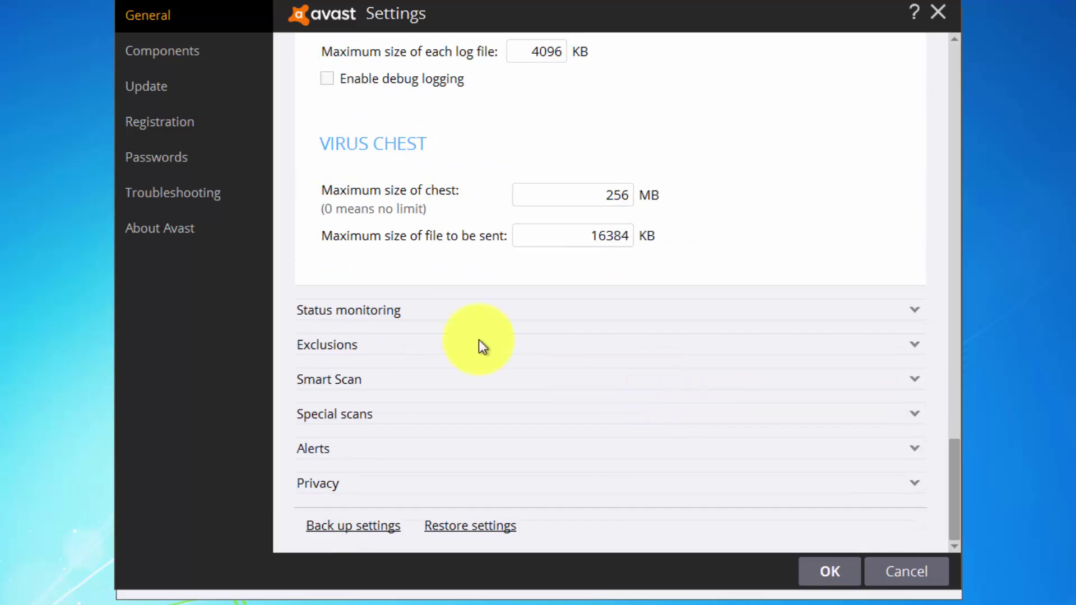
left_click(509, 310)
scroll(649, 399, "down", 3)
scroll(645, 394, "down", 2)
left_click(520, 382)
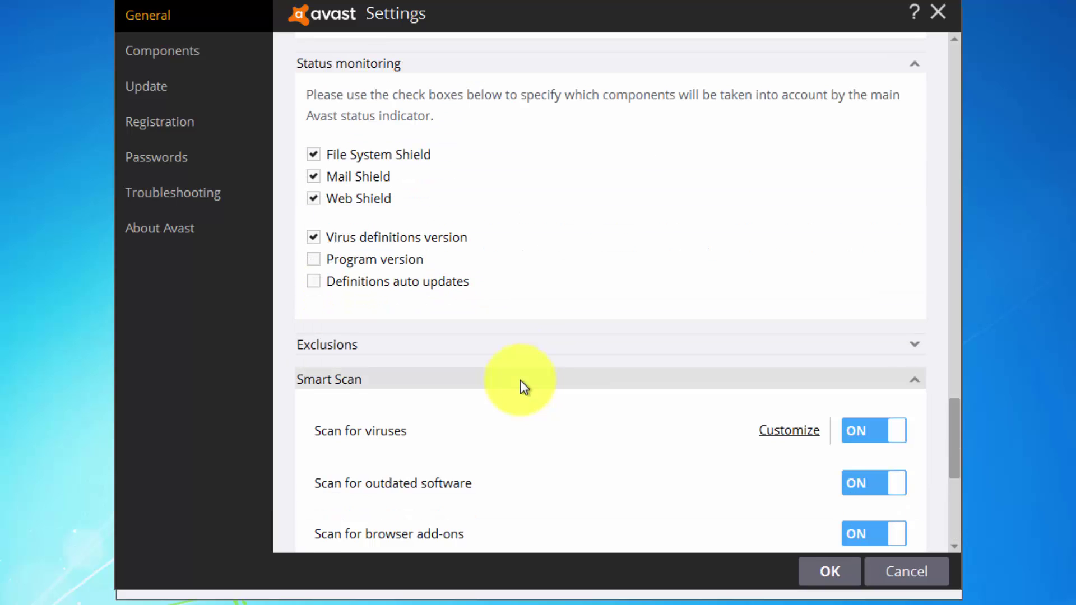
scroll(530, 385, "down", 3)
scroll(529, 390, "down", 4)
scroll(515, 376, "up", 2)
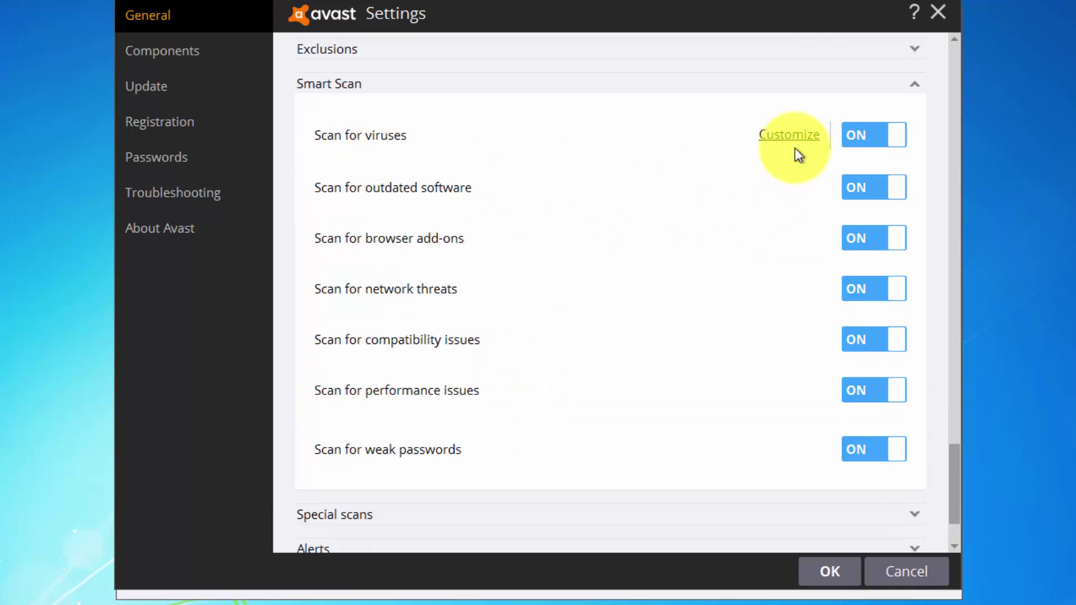
scroll(548, 353, "down", 2)
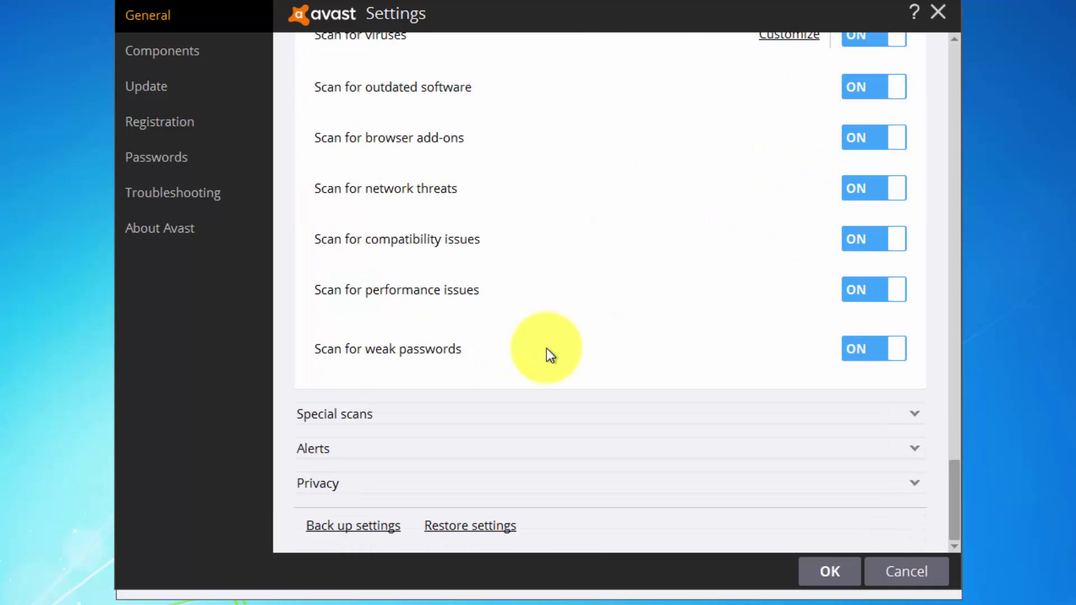
left_click(577, 416)
scroll(575, 395, "down", 2)
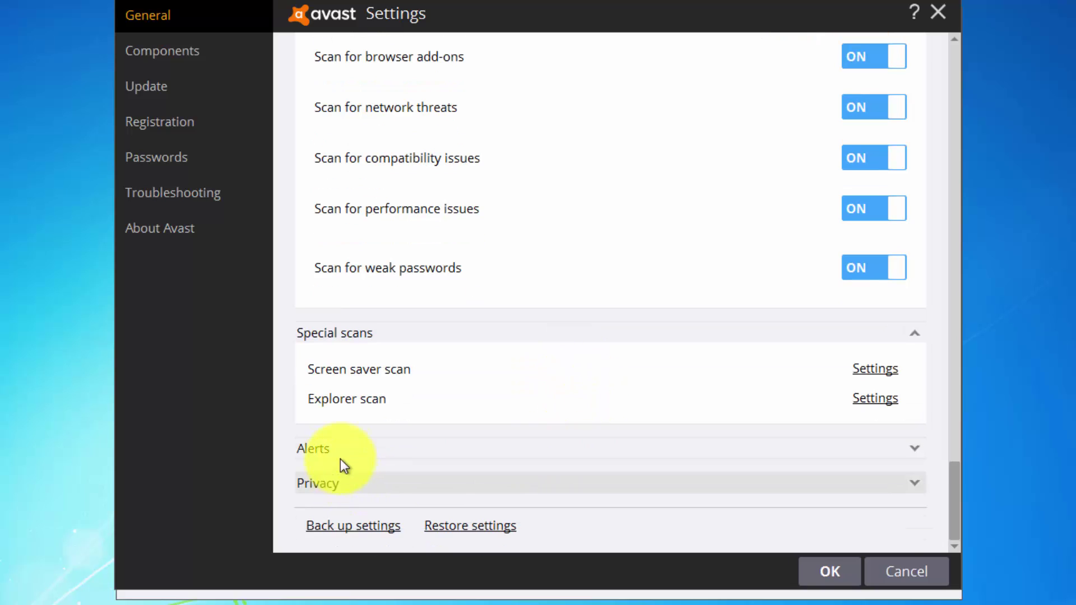
left_click(356, 451)
scroll(527, 398, "down", 6)
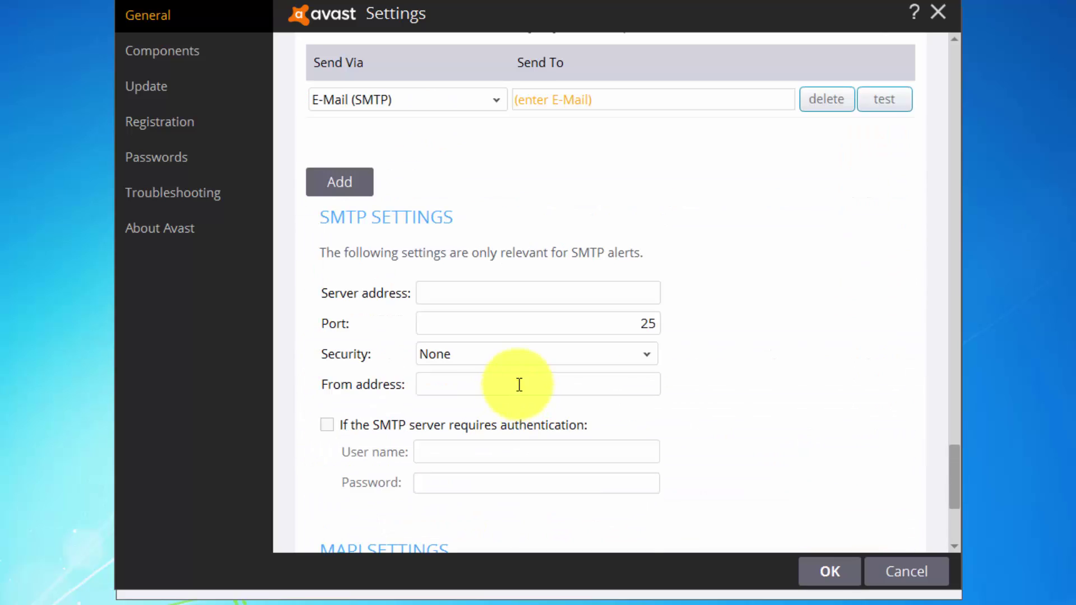
scroll(698, 387, "down", 3)
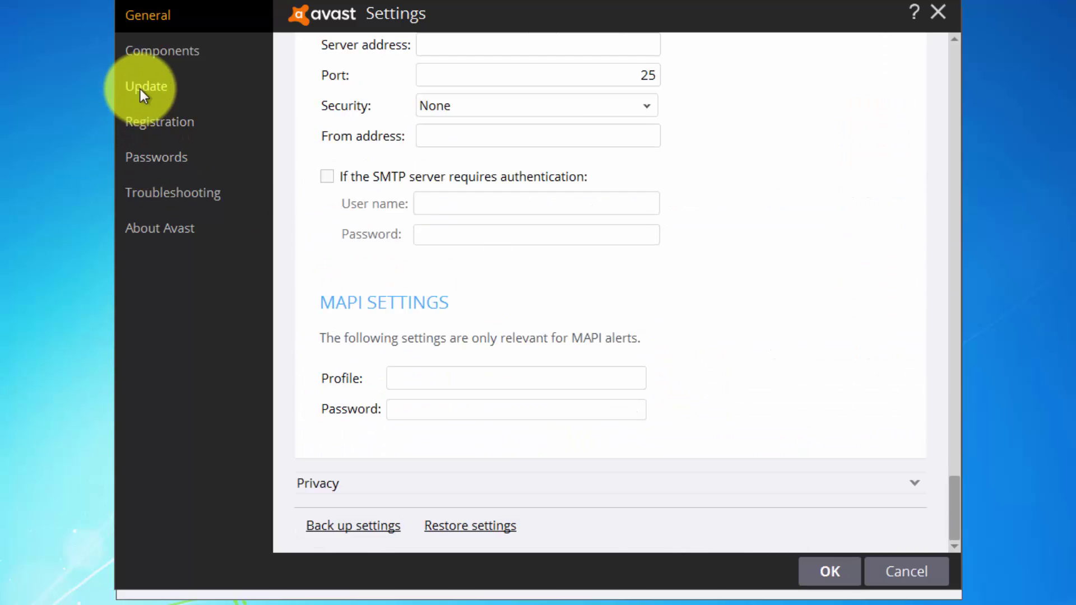
Step: On the Components page, expand the SafeZone Browser and Passwords entries to read their descriptions
left_click(149, 51)
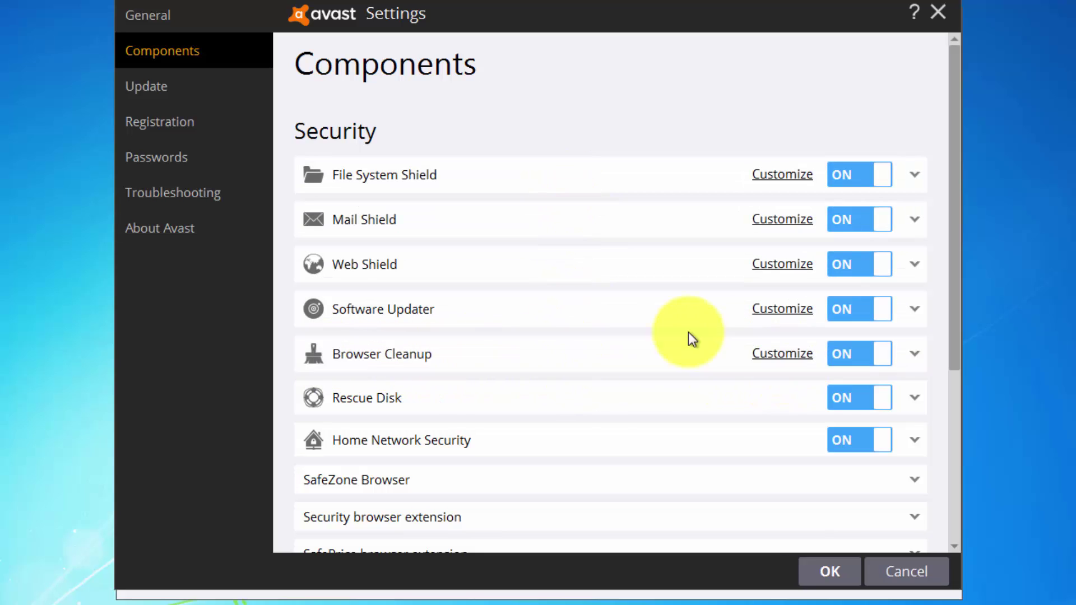
left_click_drag(951, 229, 964, 334)
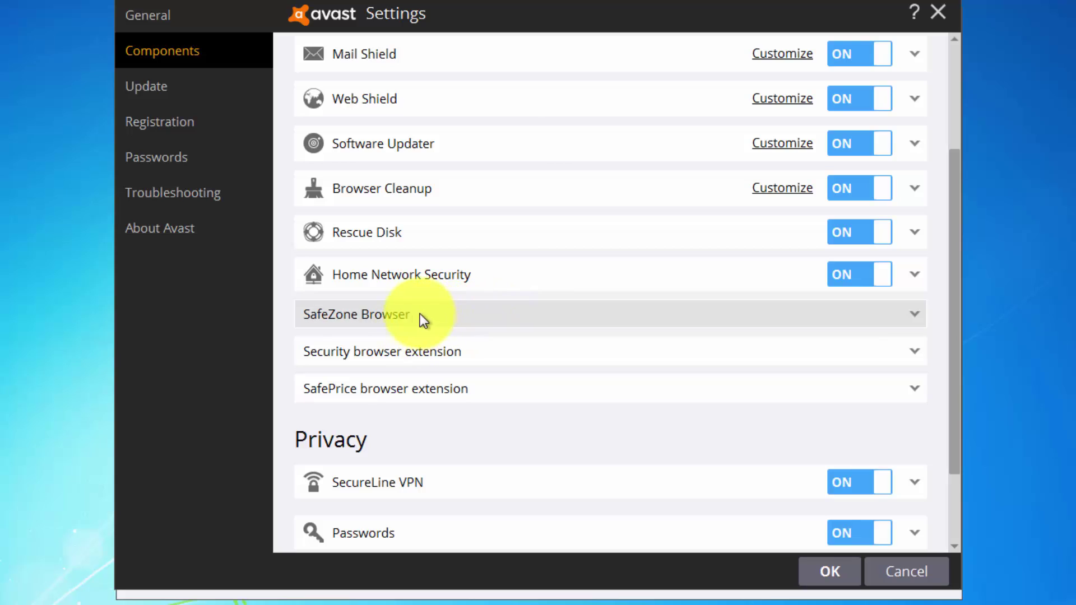
left_click(463, 313)
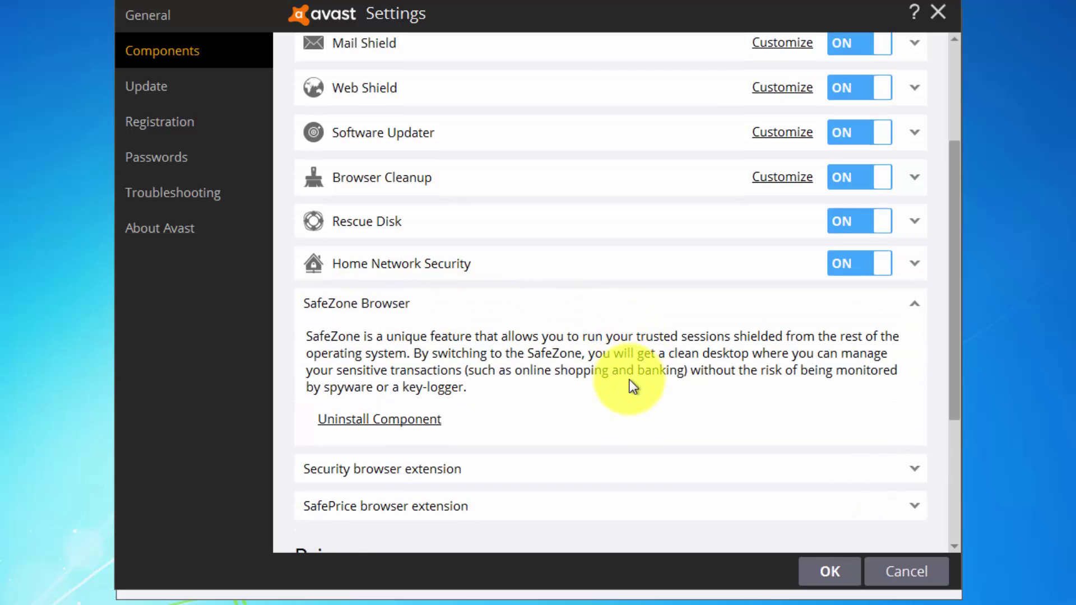
scroll(627, 385, "down", 3)
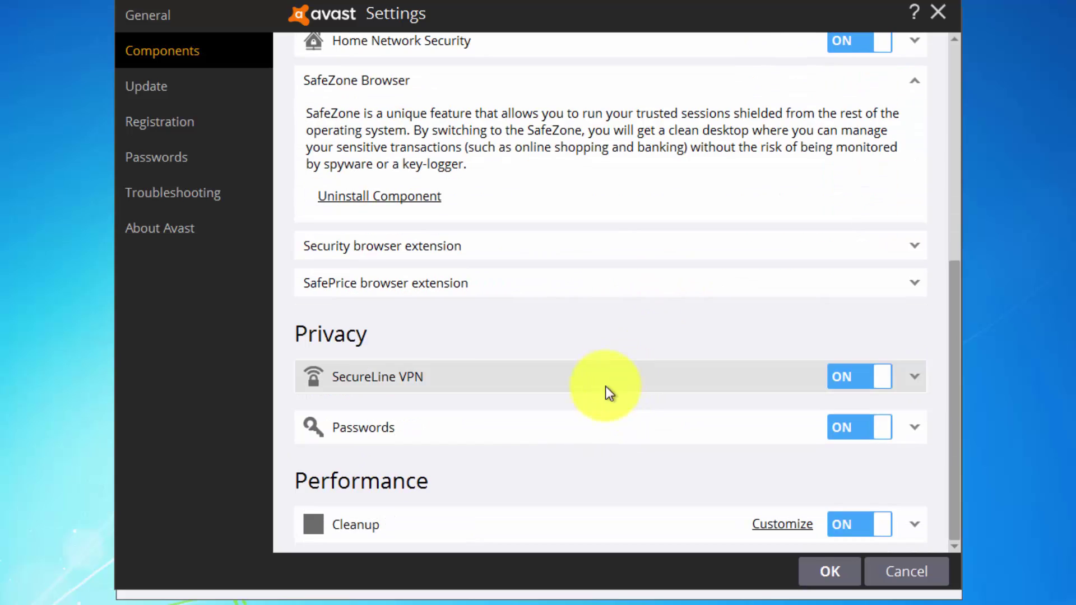
left_click(693, 437)
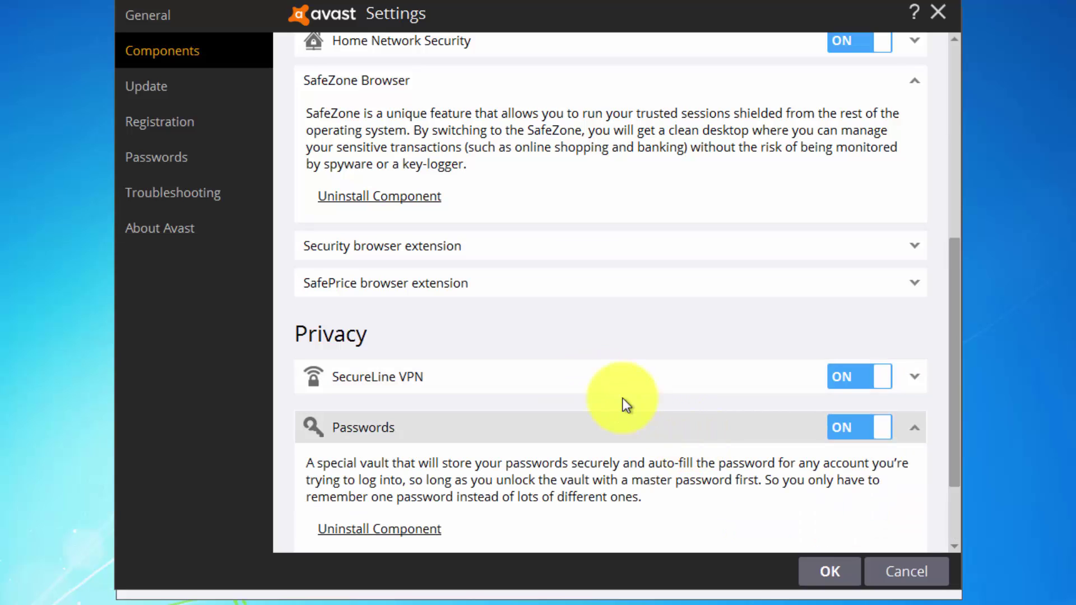
scroll(614, 391, "down", 2)
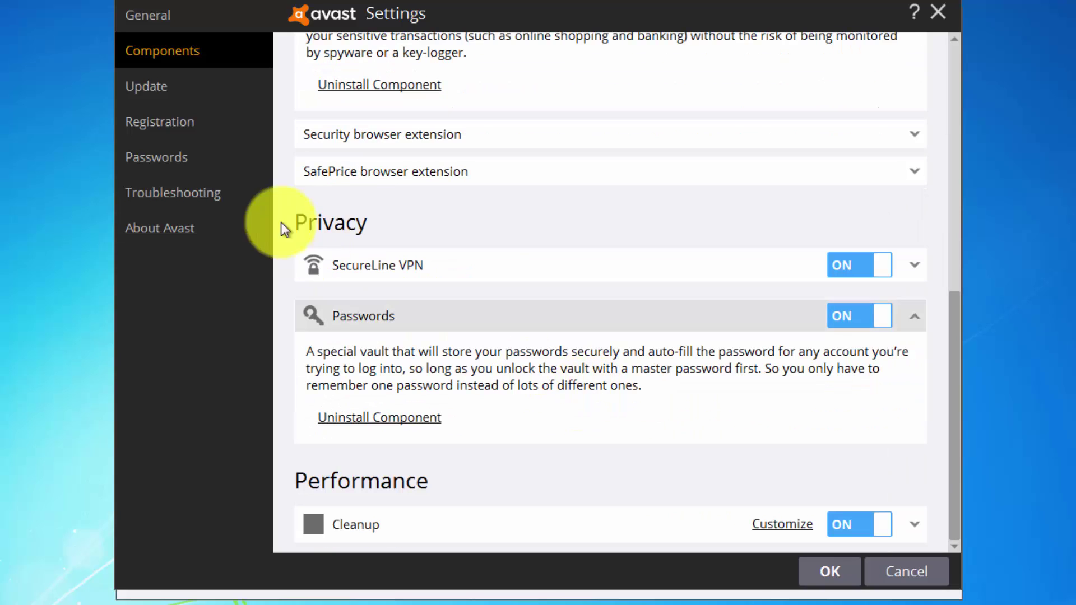
Step: Review the Update settings page and the Registration subscription details
left_click(157, 92)
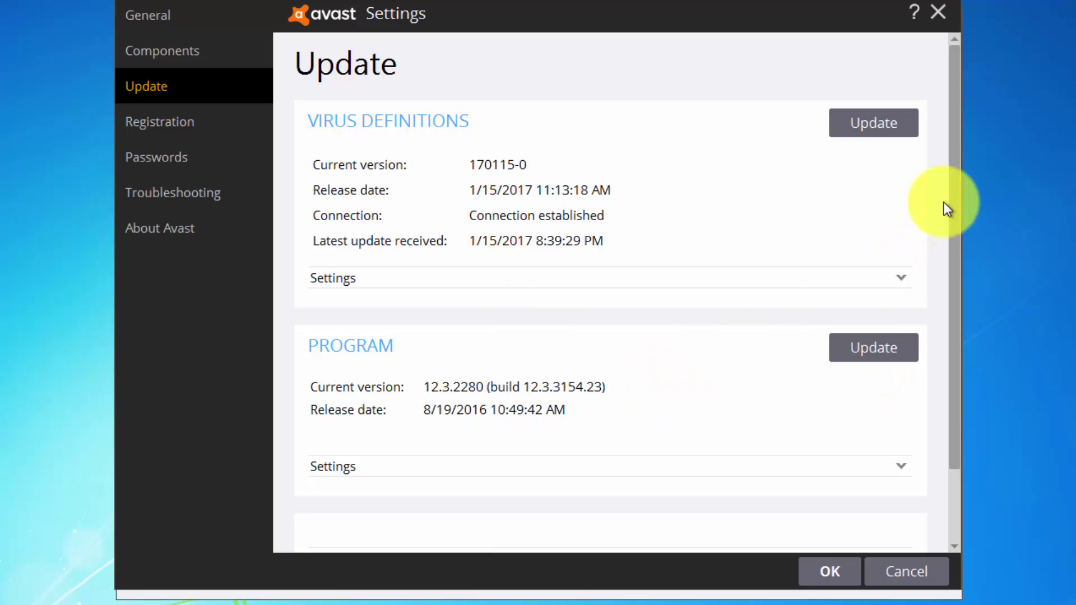
left_click_drag(949, 204, 937, 178)
left_click(157, 120)
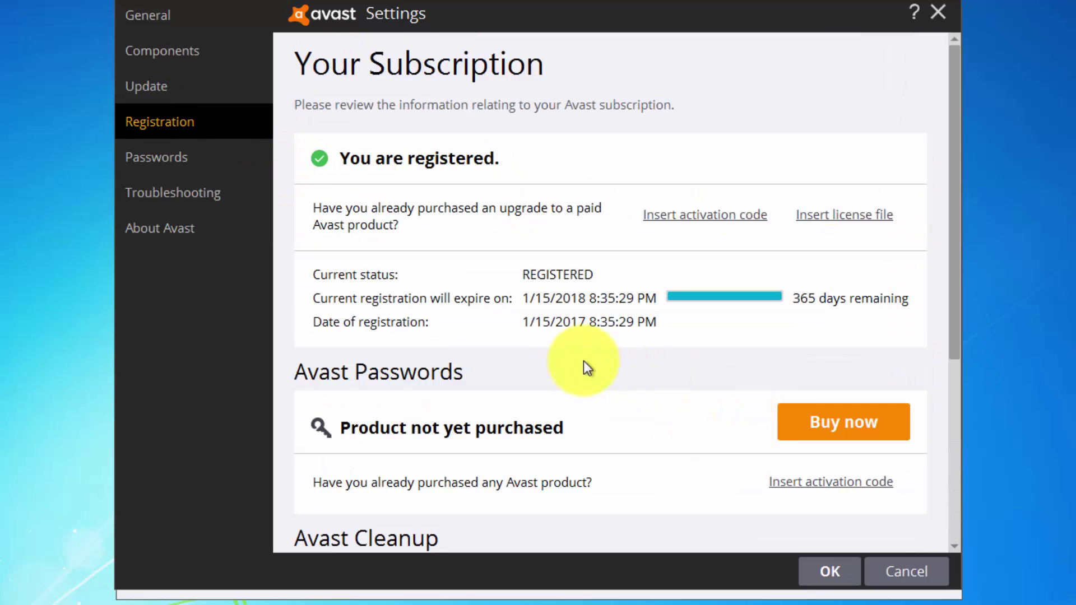
scroll(582, 351, "down", 1)
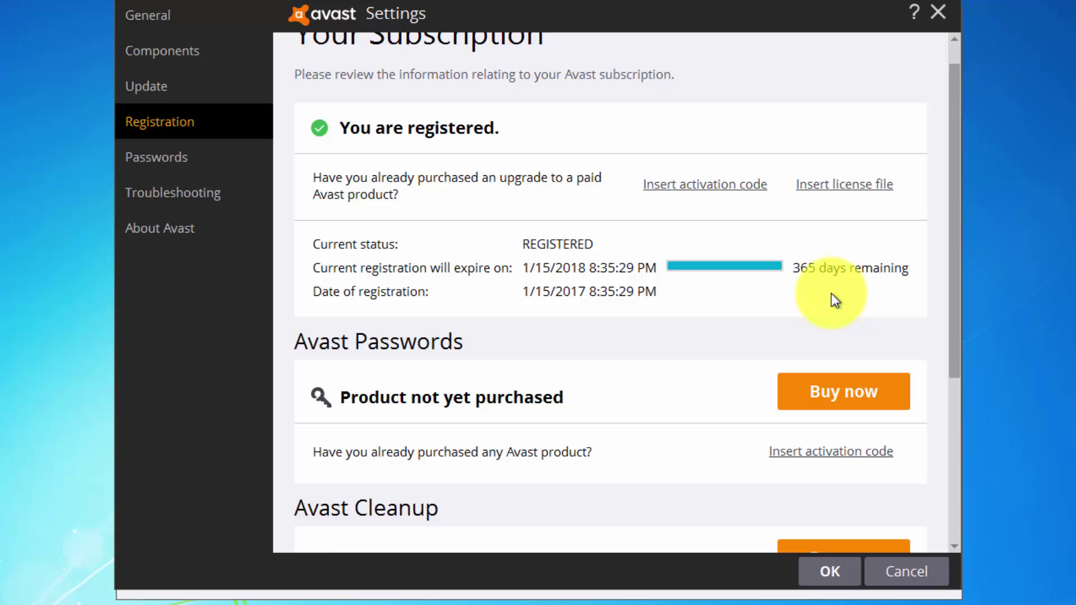
left_click_drag(954, 239, 924, 365)
scroll(661, 386, "down", 2)
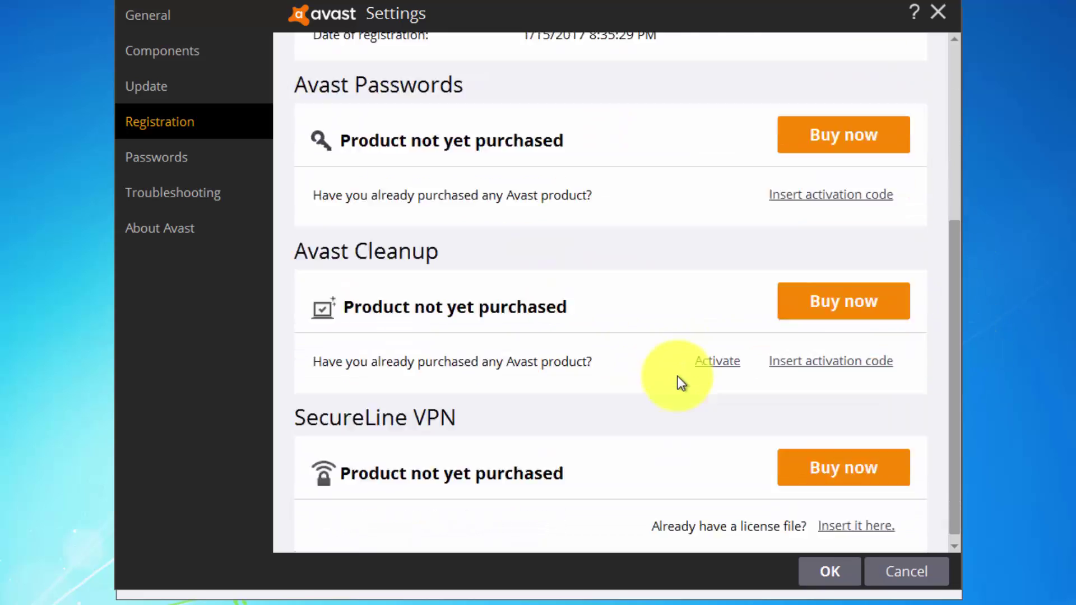
Step: View the Passwords, Troubleshooting and About Avast pages, then return to General
left_click(170, 161)
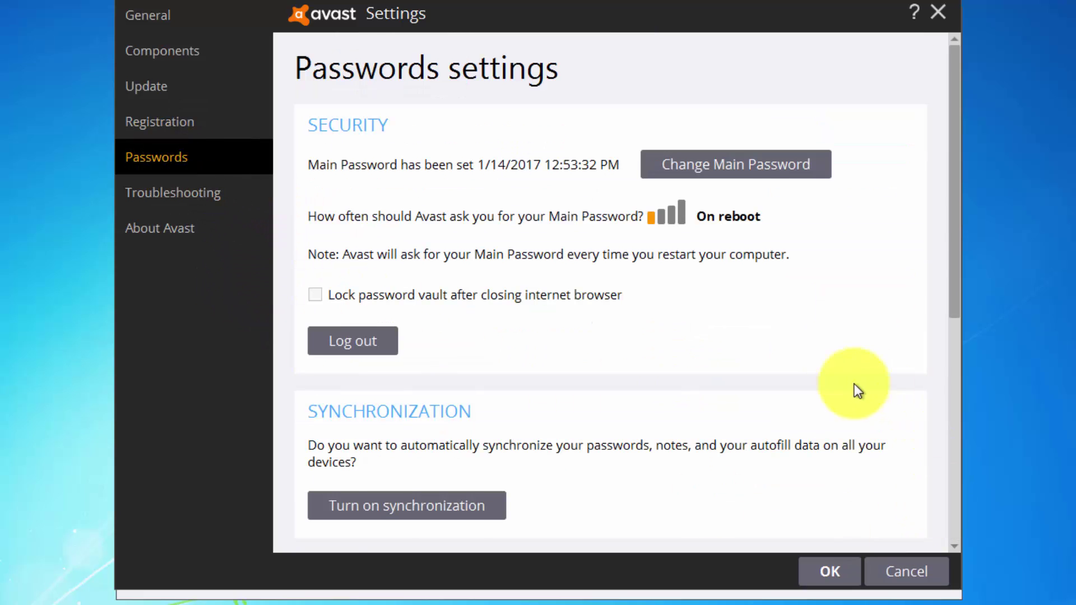
scroll(847, 385, "down", 1)
left_click(190, 193)
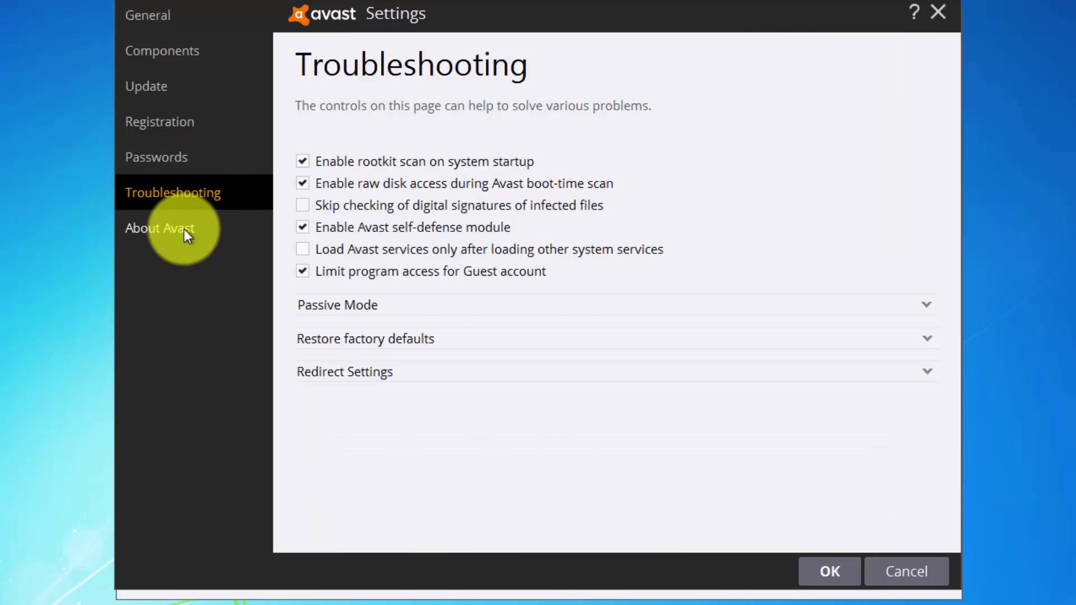
left_click(184, 230)
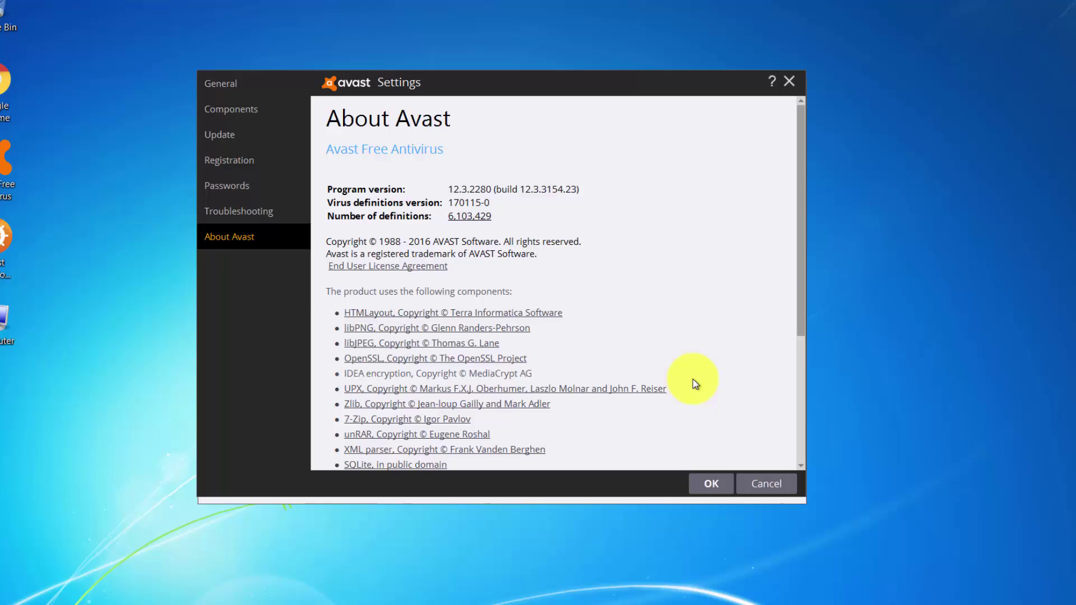
scroll(783, 379, "down", 4)
scroll(657, 339, "up", 4)
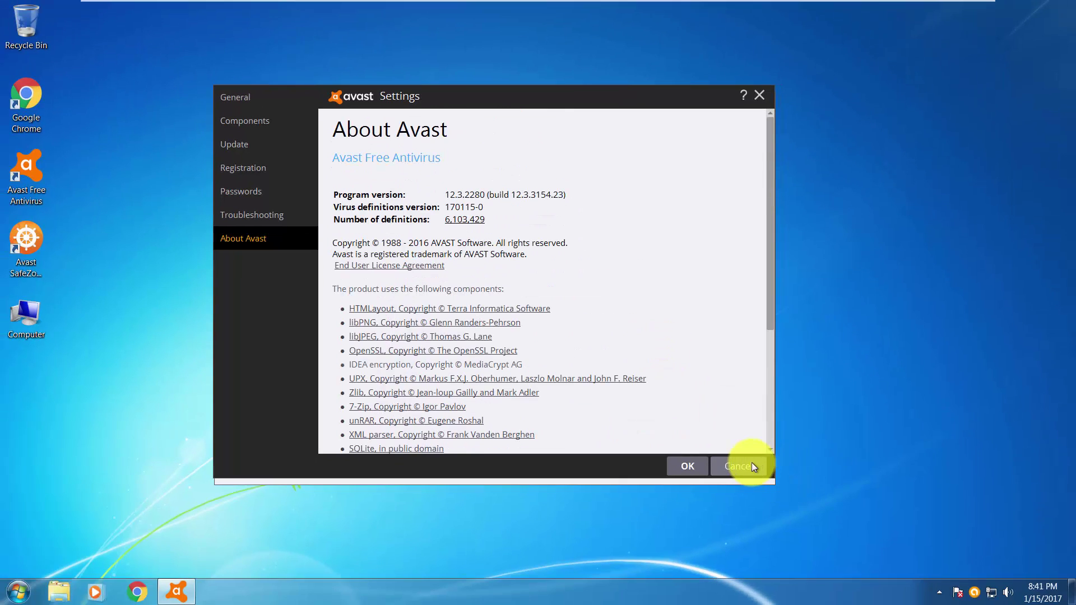
left_click(233, 96)
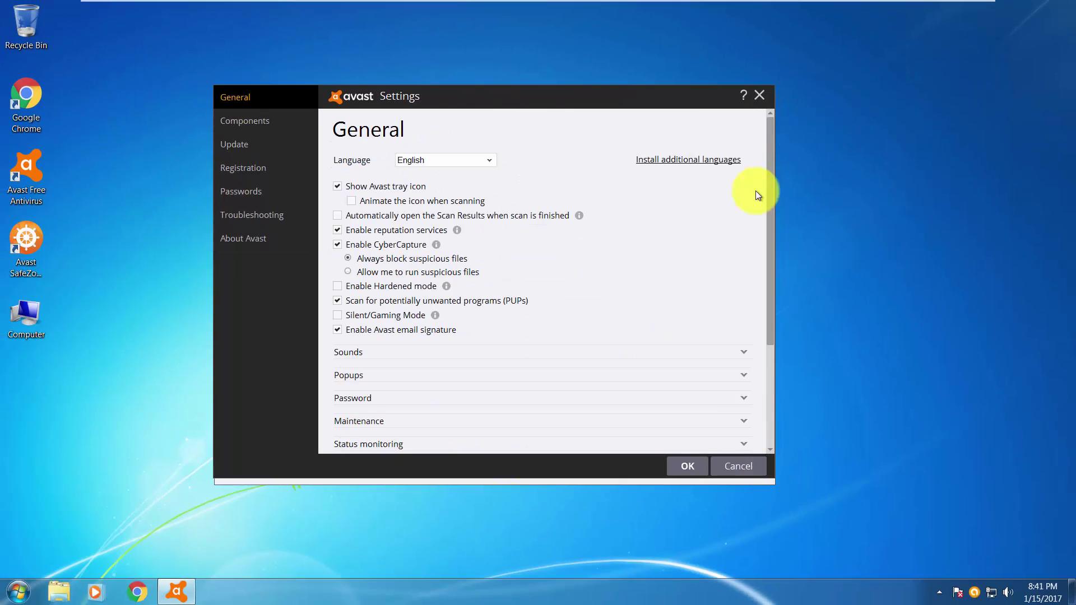
Step: Open Task Manager's Processes list and check AvastSvc.exe and the three avastui.exe memory figures
right_click(482, 587)
left_click(519, 545)
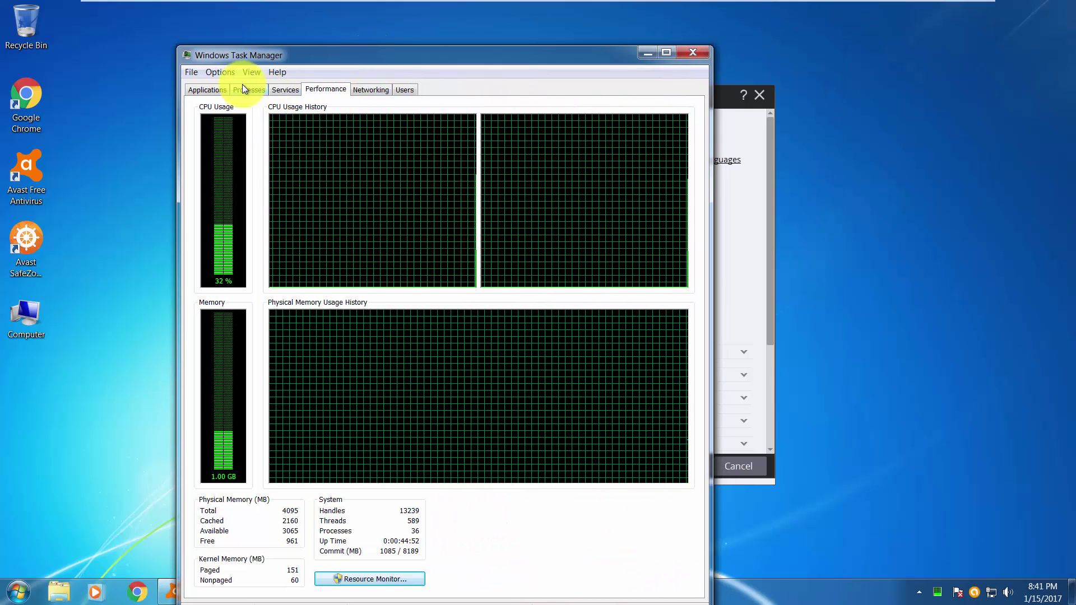
left_click(242, 88)
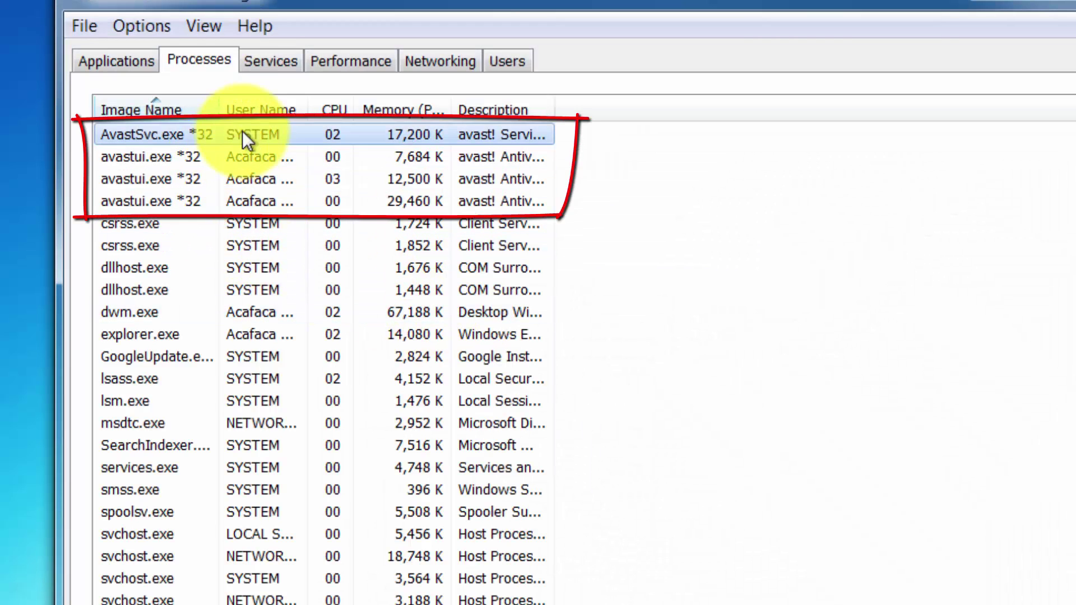
left_click(422, 156)
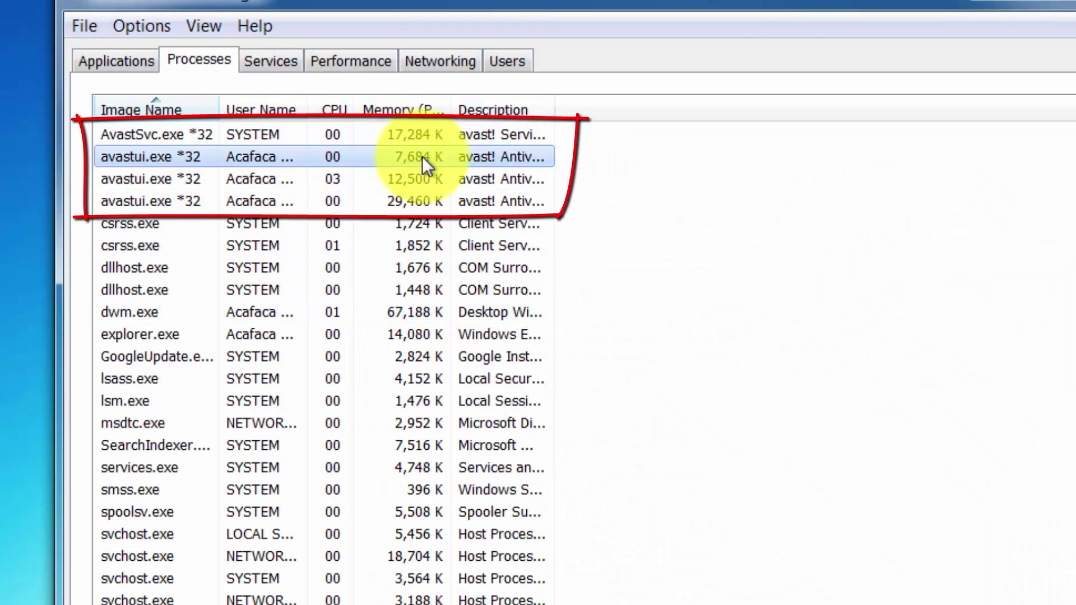
left_click(413, 180)
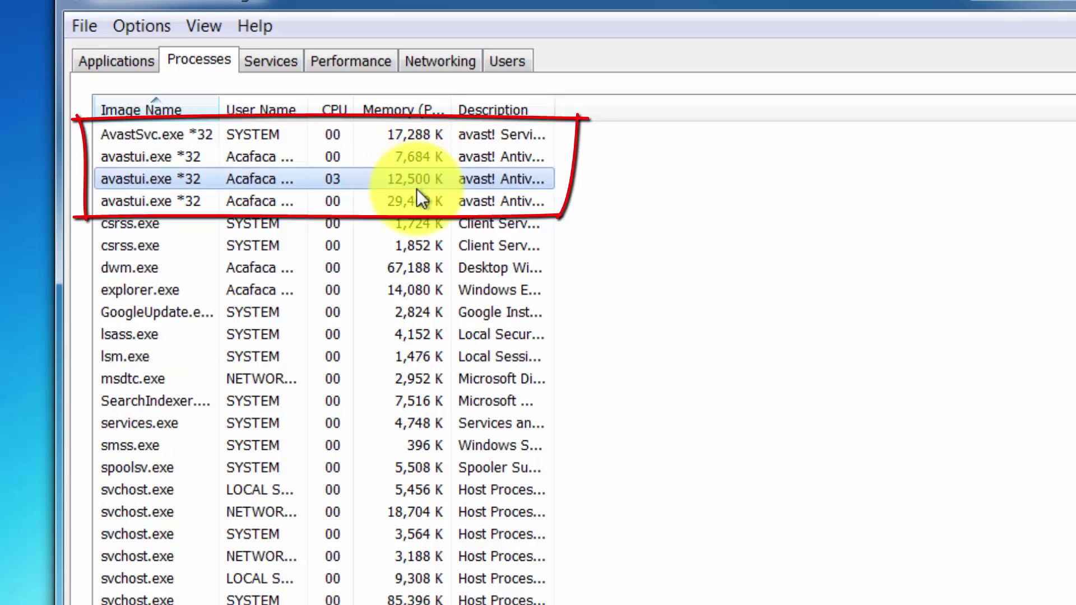
left_click(413, 200)
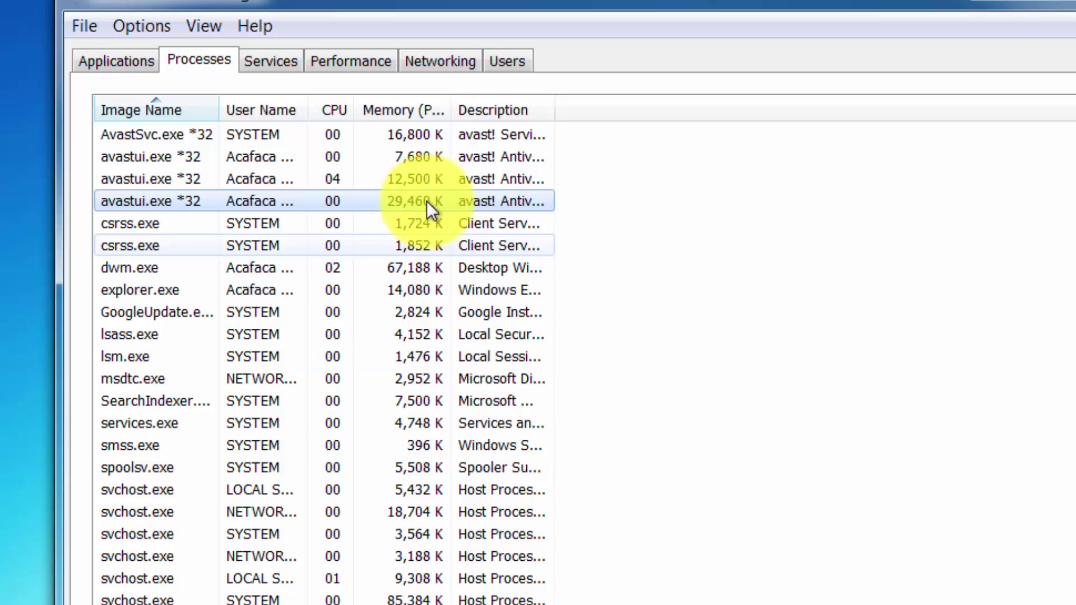
left_click(393, 139)
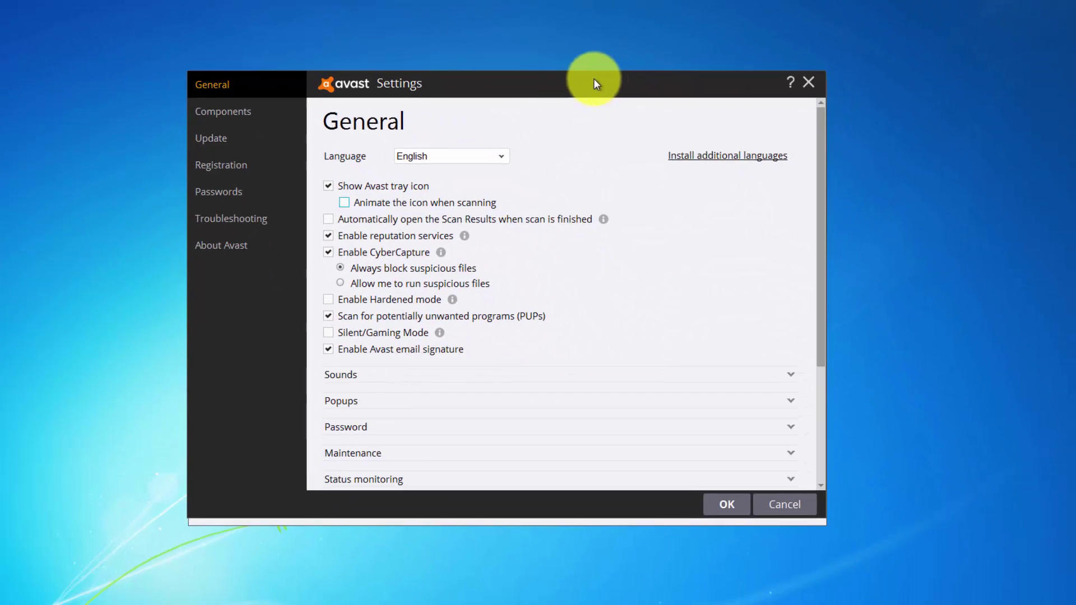
Step: Shift the Avast Settings window left and show the Components page with all shields on
left_click_drag(595, 85, 500, 92)
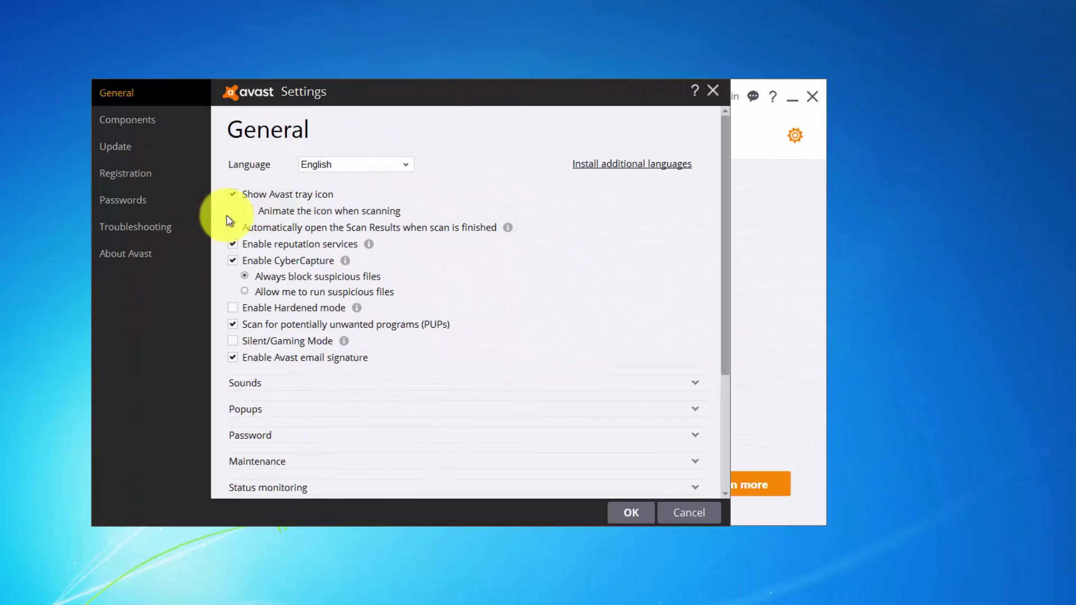
left_click(109, 121)
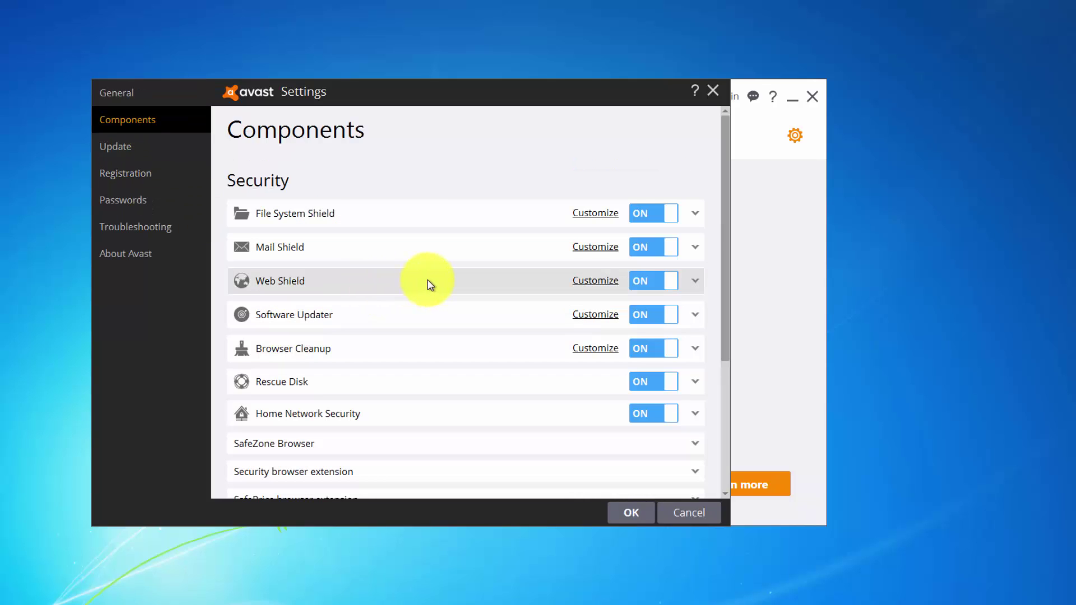